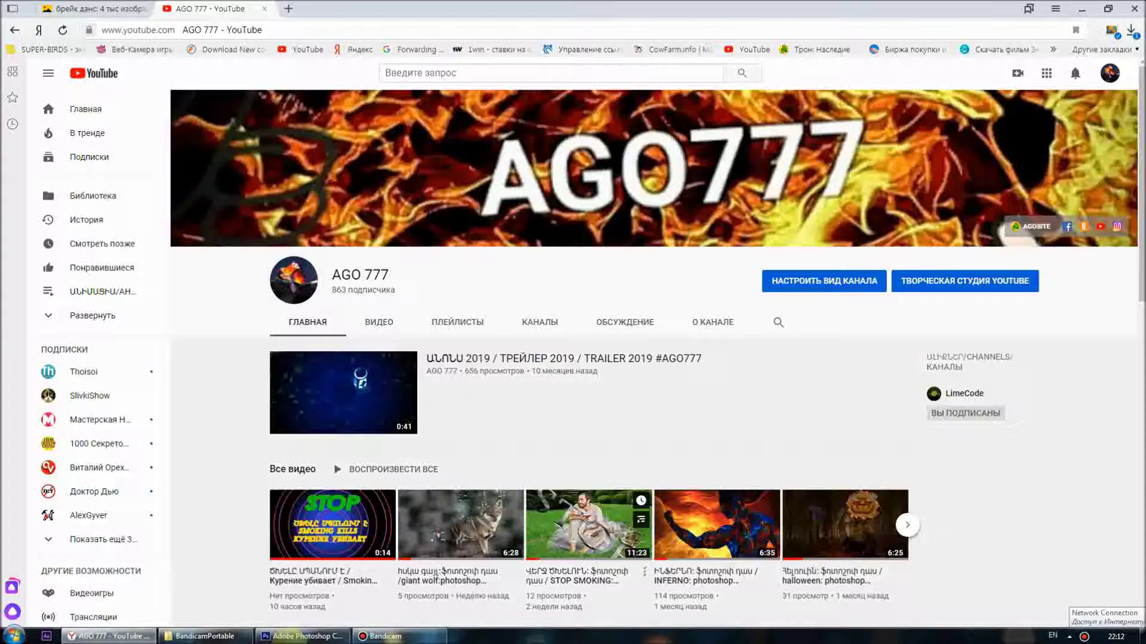
Switch from the browser to Photoshop and start a new document with File > New.
{"action": "left_click", "coordinate": [302, 636]}
{"action": "left_click", "coordinate": [54, 8]}
{"action": "left_click", "coordinate": [36, 20]}
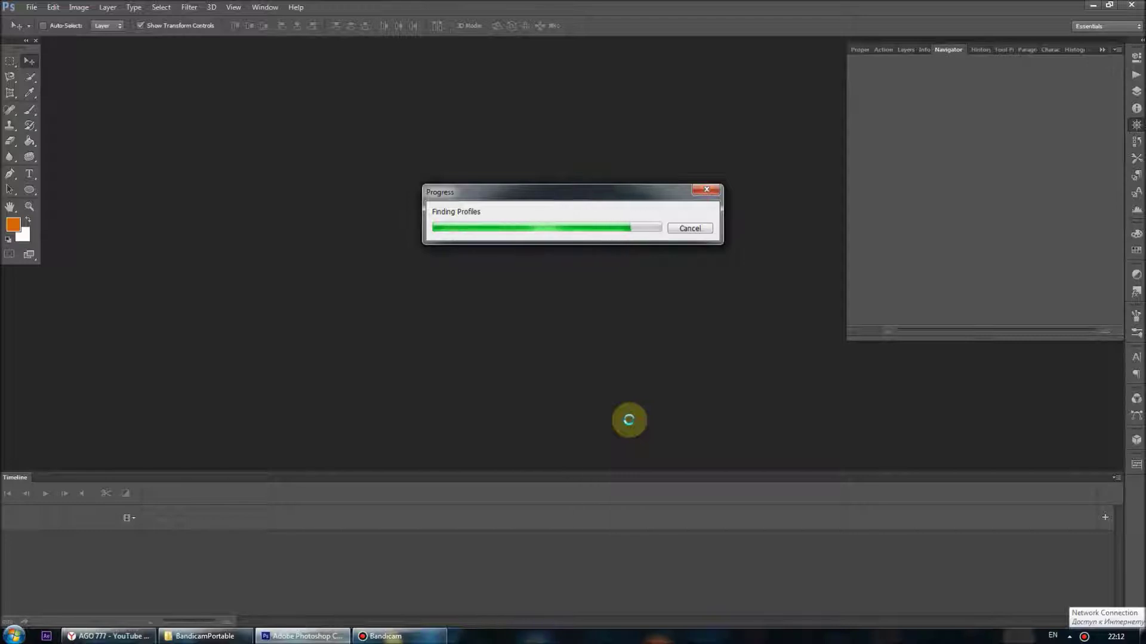
Create a transparent Untitled-1 document and open break_dance_PNG19 as a Smart Object.
{"action": "left_click", "coordinate": [460, 121]}
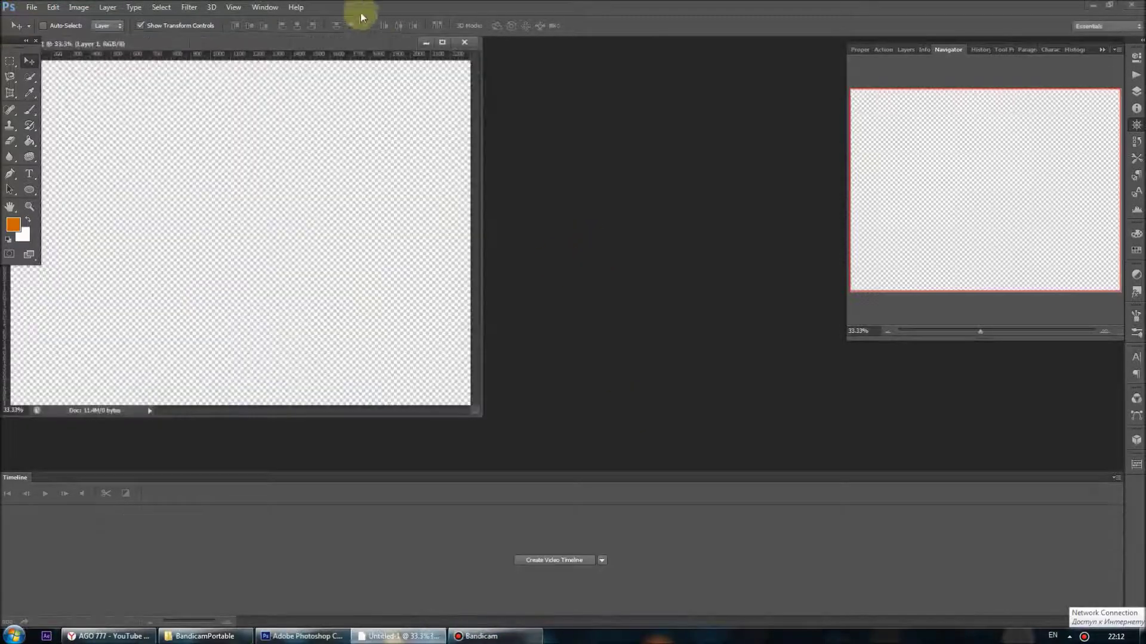
{"action": "left_click_drag", "start_coordinate": [441, 70], "coordinate": [478, 72]}
{"action": "left_click", "coordinate": [31, 6]}
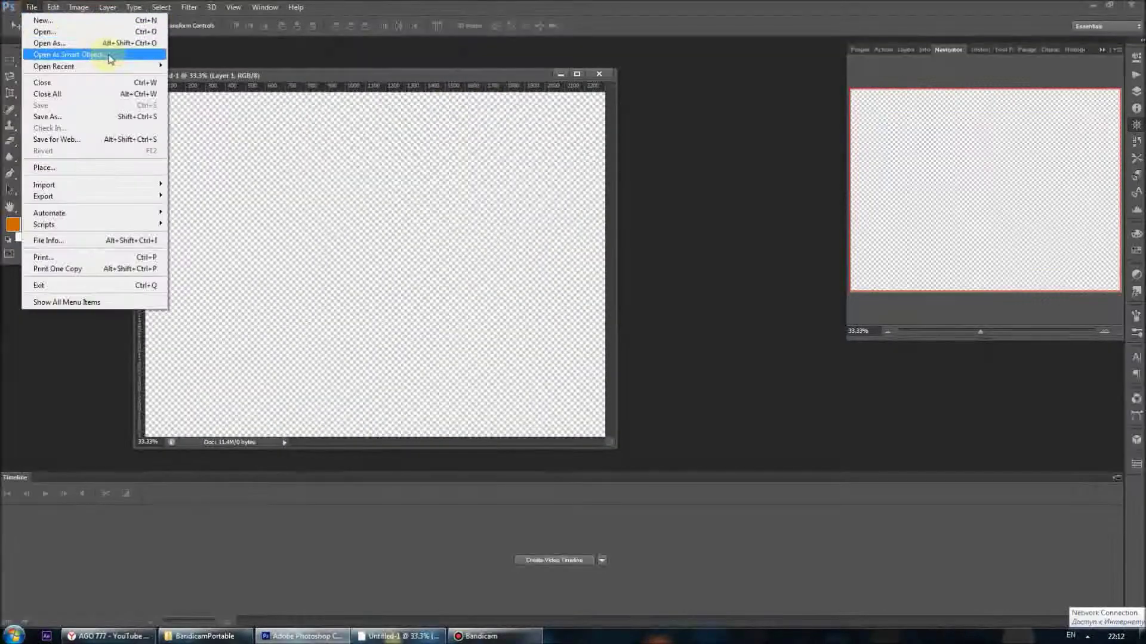
{"action": "left_click", "coordinate": [108, 56]}
{"action": "left_click", "coordinate": [483, 293]}
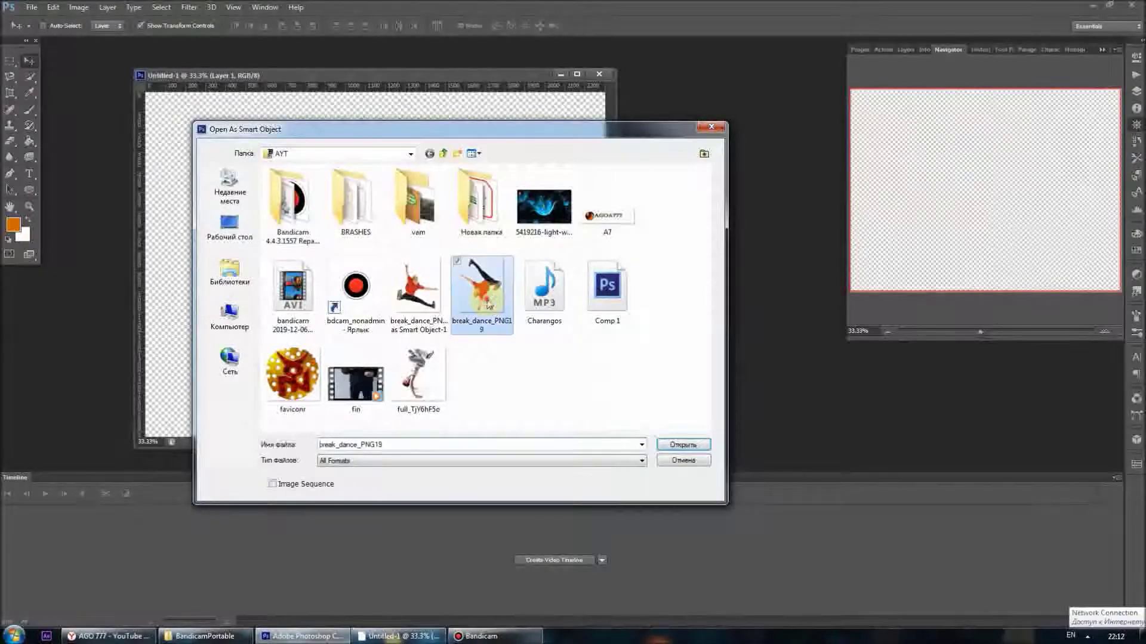
{"action": "double_click", "coordinate": [483, 293]}
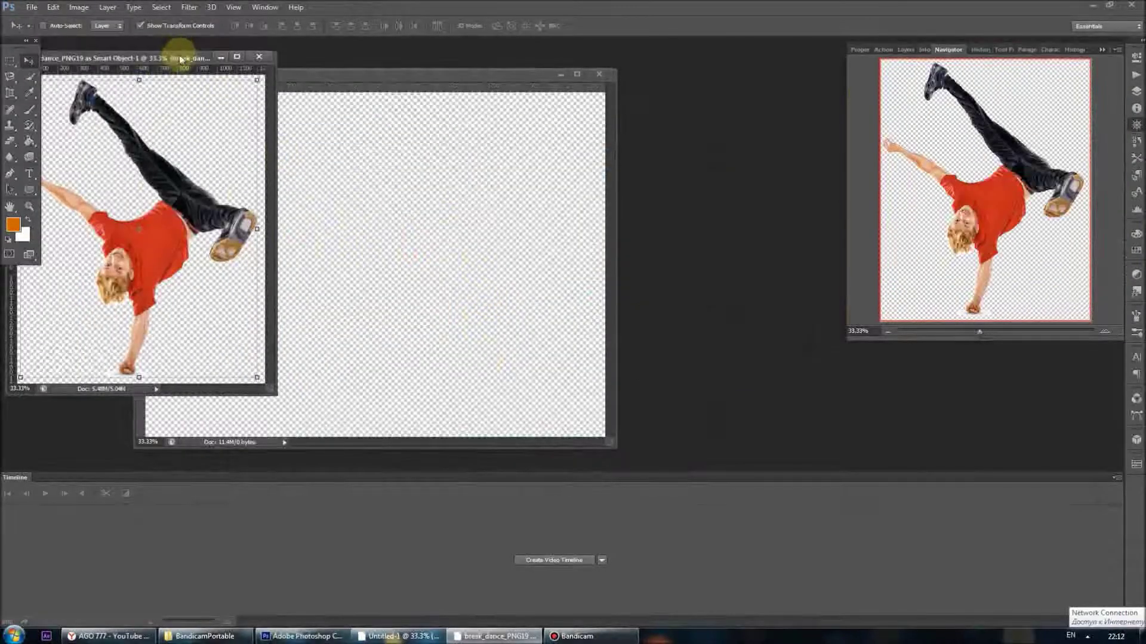
Copy the whole breakdancer image and paste it into Untitled-1.
{"action": "left_click_drag", "start_coordinate": [179, 53], "coordinate": [292, 76]}
{"action": "left_click", "coordinate": [9, 60]}
{"action": "key", "text": "ctrl+a"}
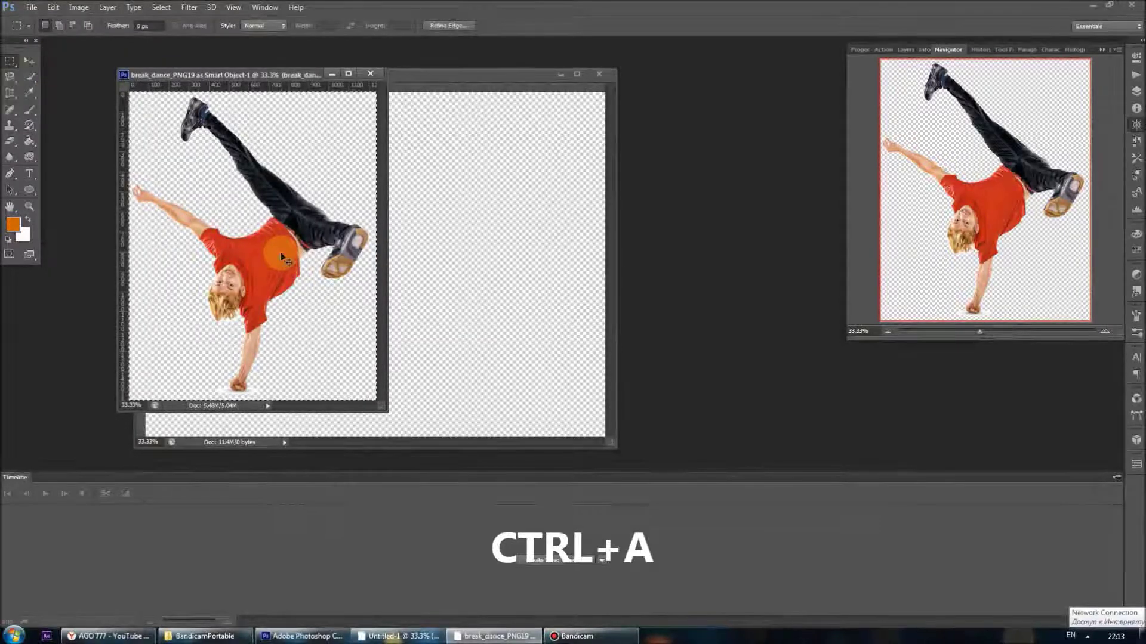
{"action": "key", "text": "ctrl+c"}
{"action": "left_click", "coordinate": [487, 294]}
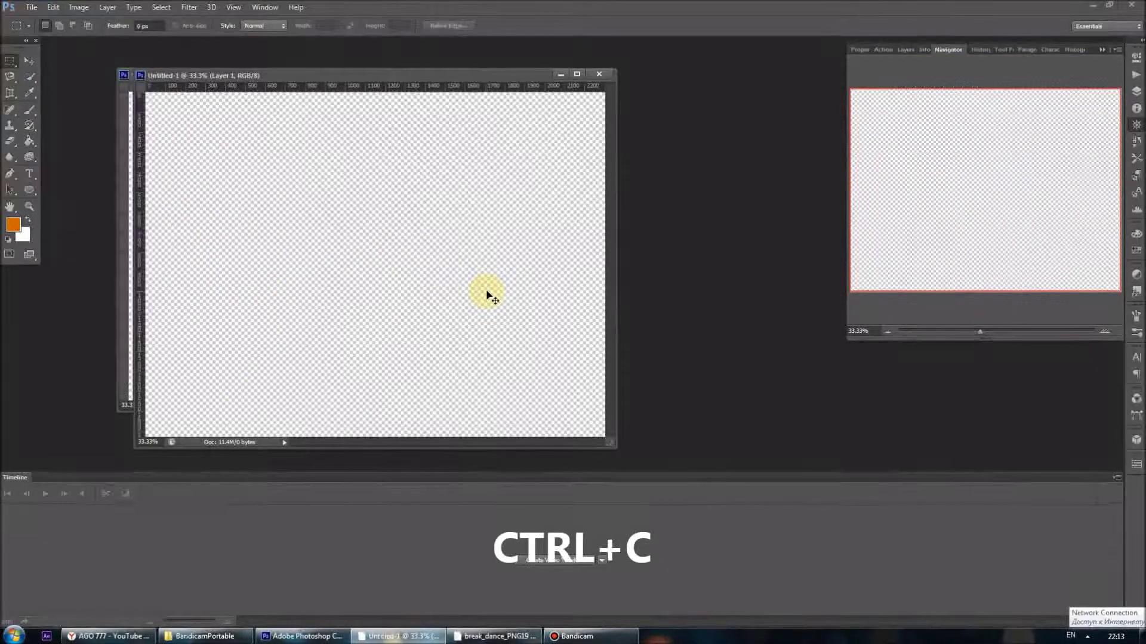
{"action": "key", "text": "ctrl+v"}
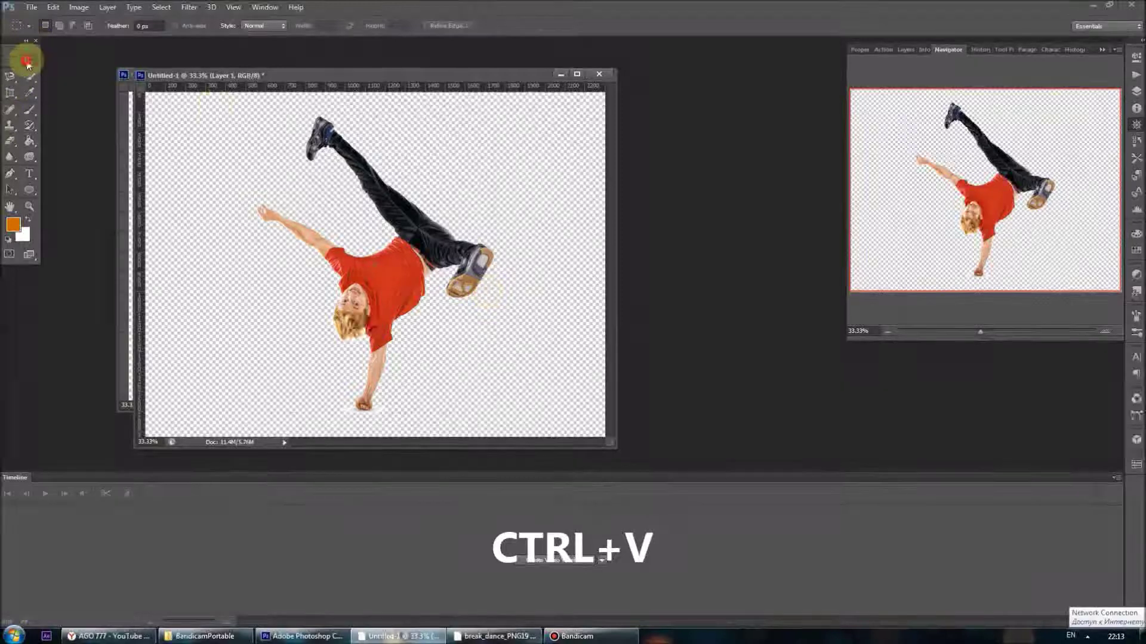
Rotate the pasted dancer about 142° with Free Transform into a jumping pose.
{"action": "left_click", "coordinate": [28, 61]}
{"action": "left_click", "coordinate": [506, 109]}
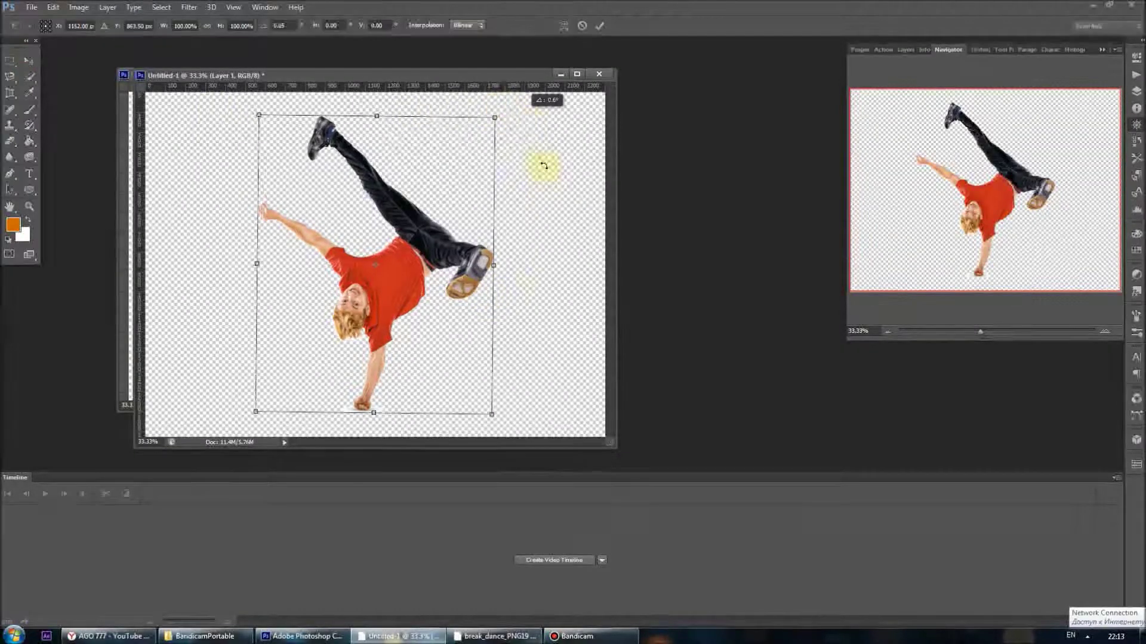
{"action": "left_click_drag", "start_coordinate": [540, 166], "coordinate": [431, 391]}
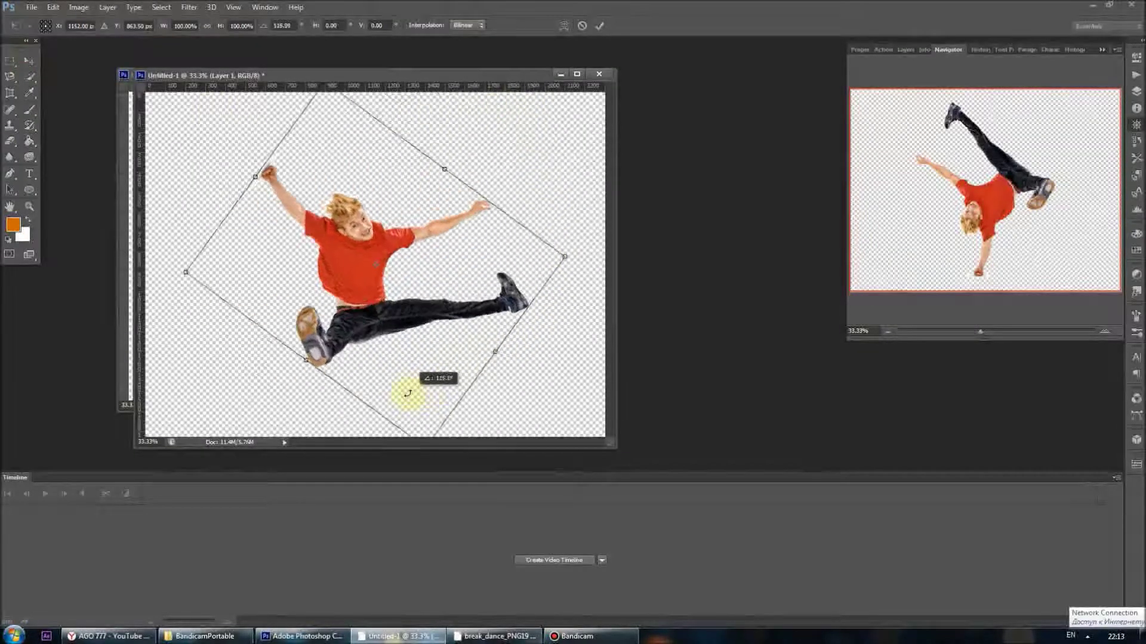
{"action": "mouse_move", "coordinate": [431, 391]}
{"action": "left_mouse_down"}
{"action": "mouse_move", "coordinate": [373, 399]}
{"action": "mouse_move", "coordinate": [370, 389]}
{"action": "left_mouse_up"}
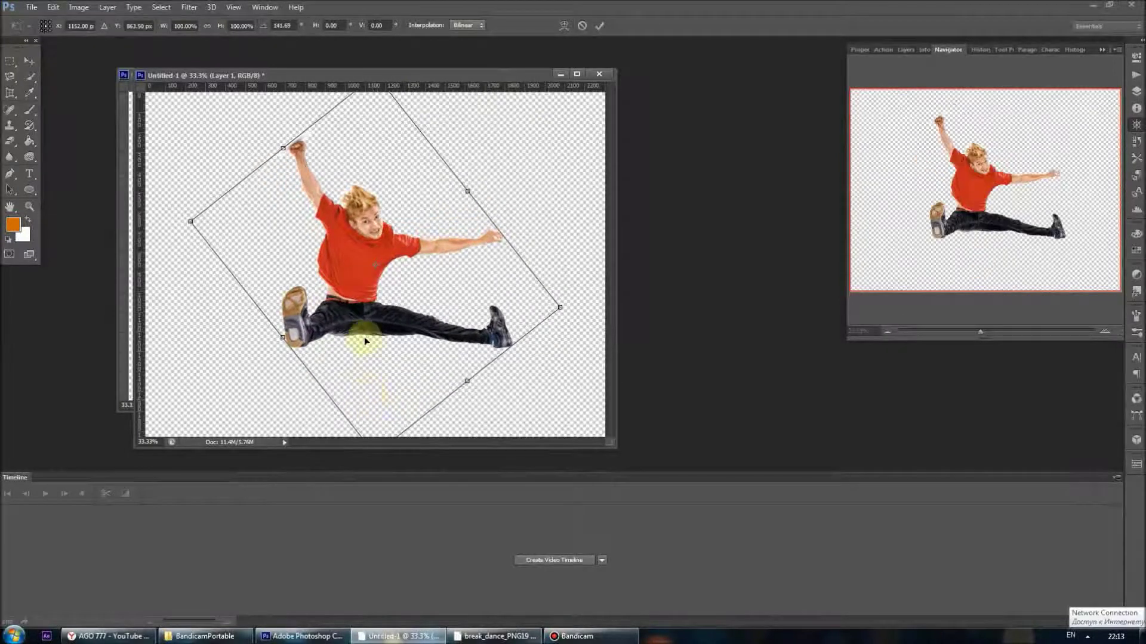
{"action": "key", "text": "Return"}
{"action": "left_click", "coordinate": [29, 60]}
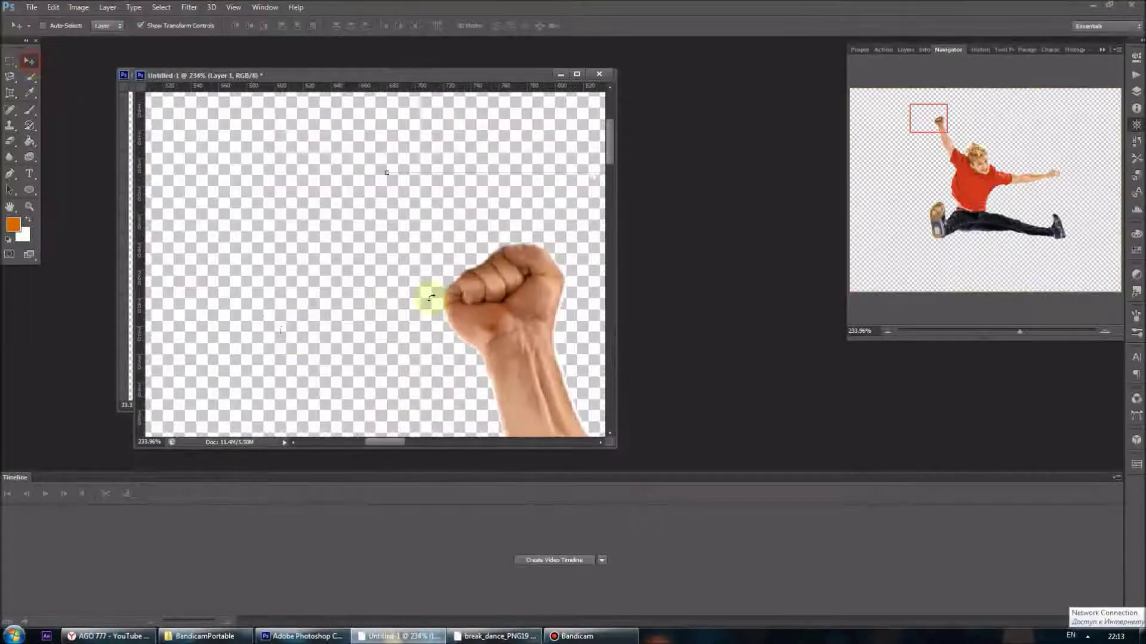
Close break_dance_PNG19 without saving and zoom out to see the whole figure.
{"action": "left_click", "coordinate": [127, 76]}
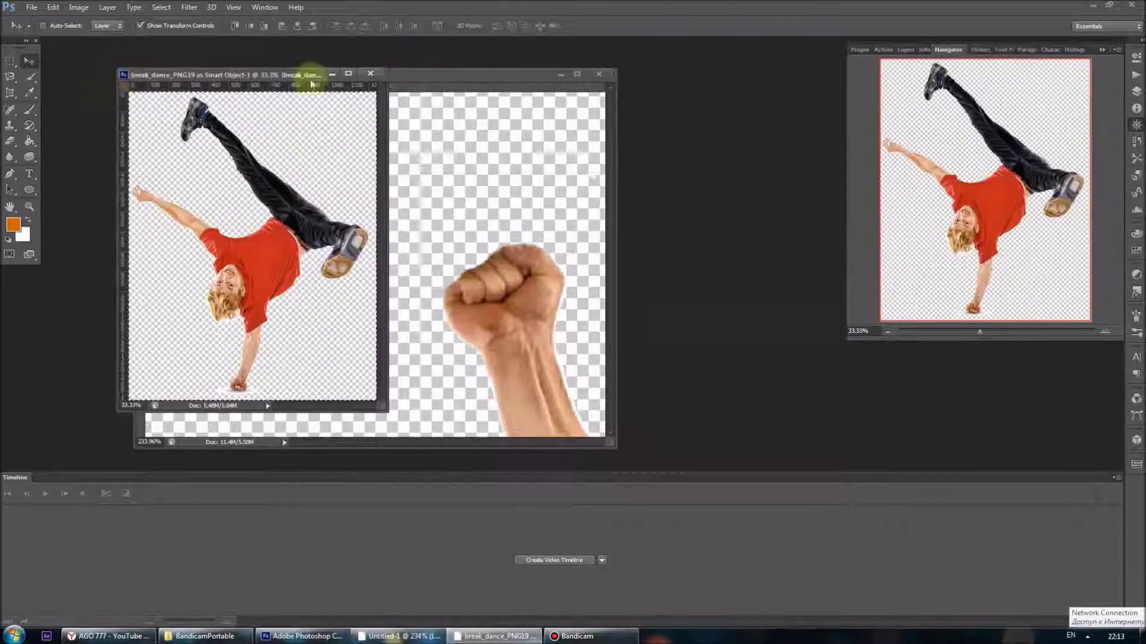
{"action": "left_click", "coordinate": [370, 74]}
{"action": "left_click", "coordinate": [559, 240]}
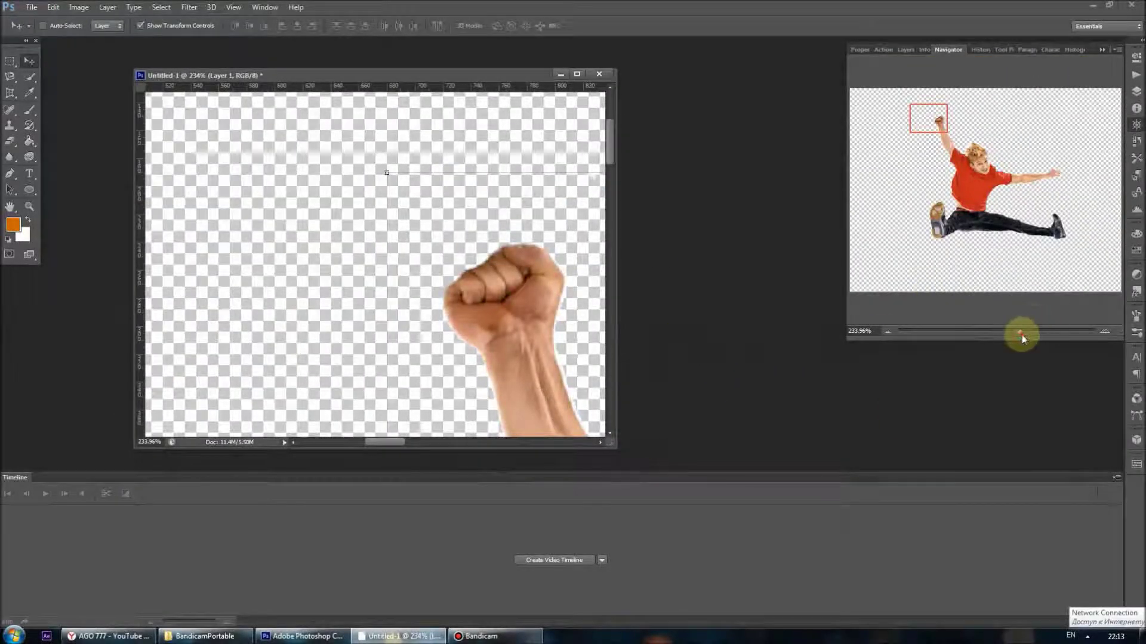
{"action": "left_click_drag", "start_coordinate": [1022, 337], "coordinate": [978, 341]}
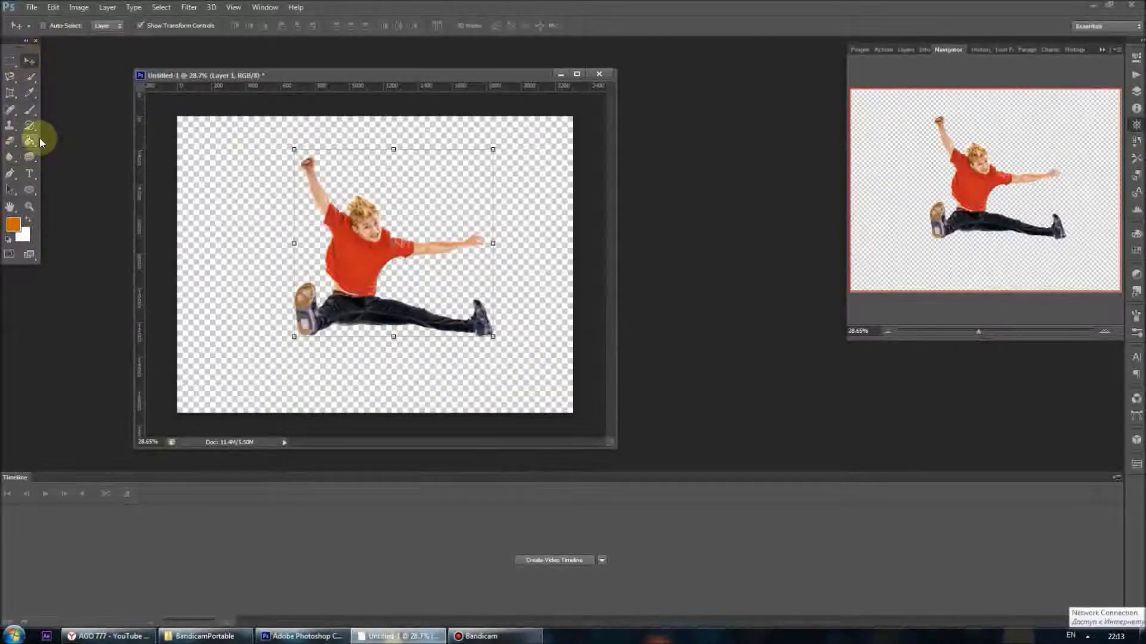
Draw a canvas-sized rectangle and move Rectangle 1 beneath the dancer layer.
{"action": "left_click", "coordinate": [35, 192]}
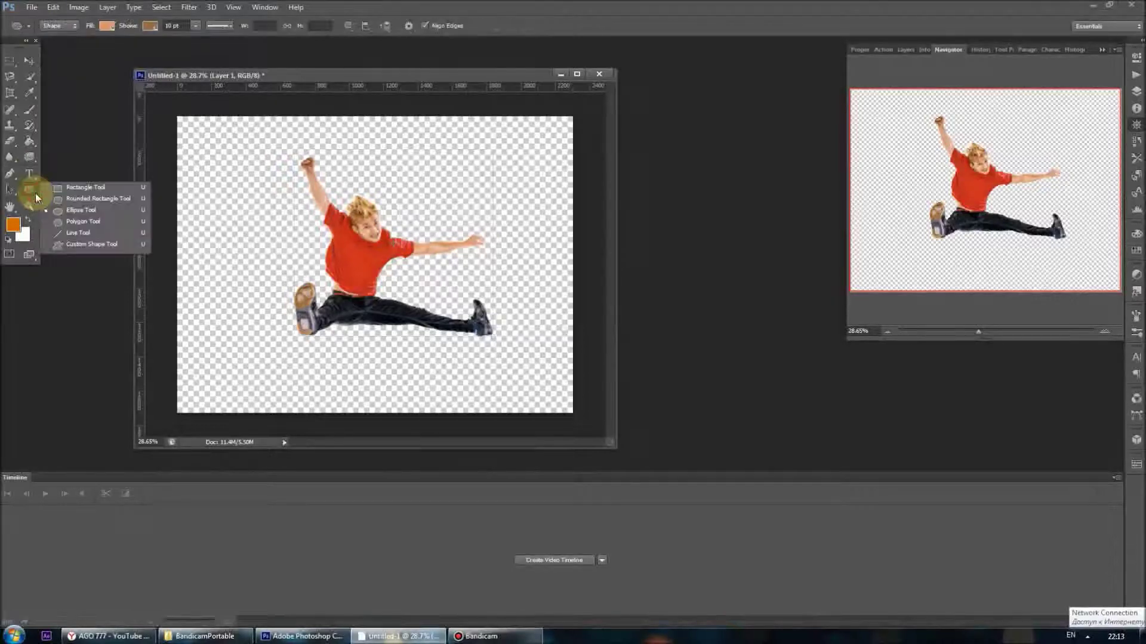
{"action": "left_click", "coordinate": [87, 192]}
{"action": "mouse_move", "coordinate": [171, 111]}
{"action": "left_mouse_down"}
{"action": "mouse_move", "coordinate": [588, 407]}
{"action": "mouse_move", "coordinate": [583, 417]}
{"action": "left_mouse_up"}
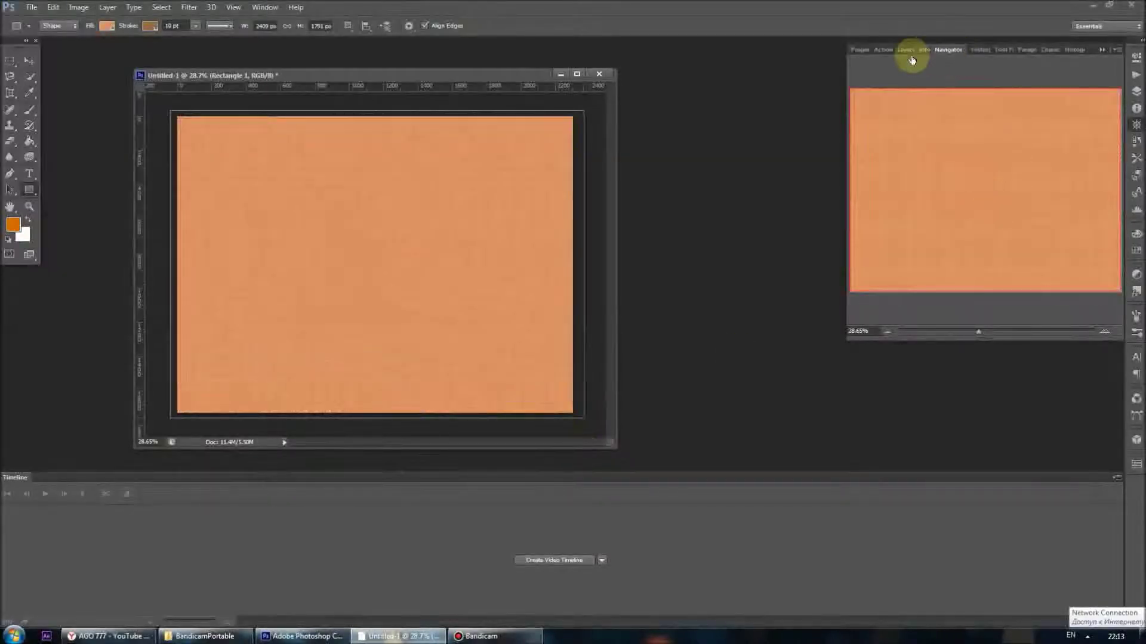
{"action": "left_click", "coordinate": [912, 49]}
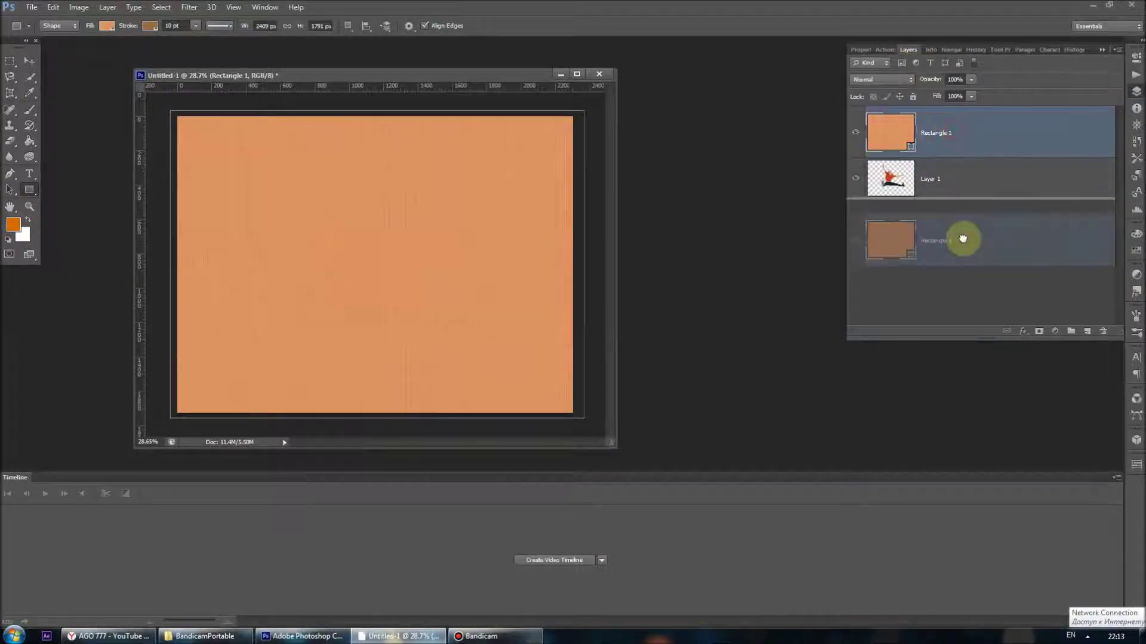
{"action": "left_click_drag", "start_coordinate": [954, 135], "coordinate": [958, 215]}
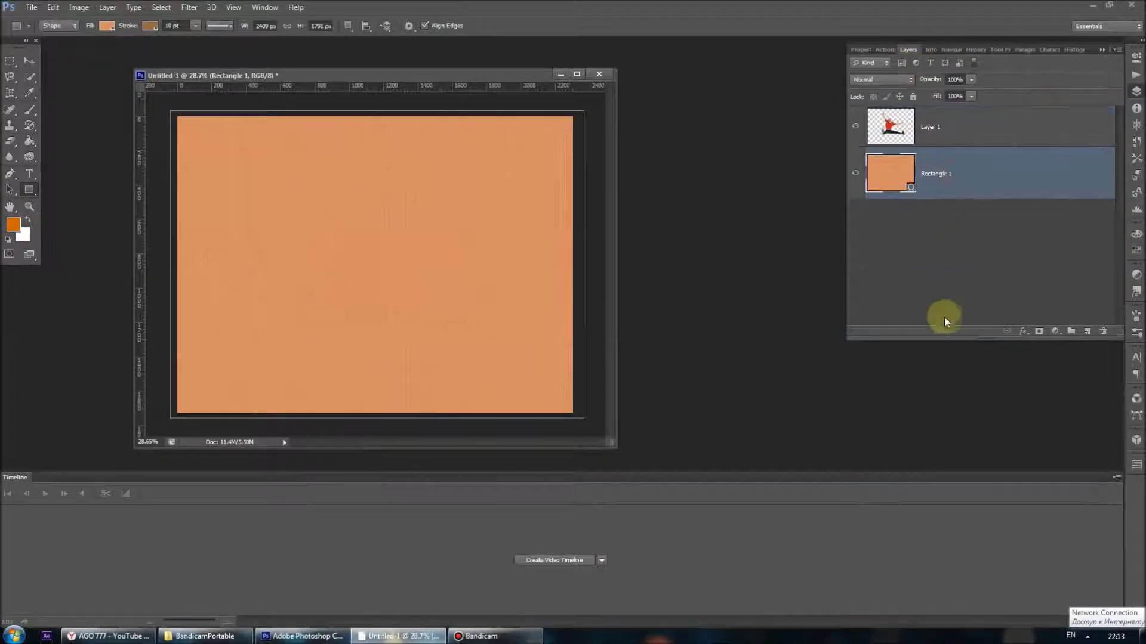
Give Rectangle 1 a gradient stroke and a white-to-black gradient fill.
{"action": "left_click", "coordinate": [149, 26]}
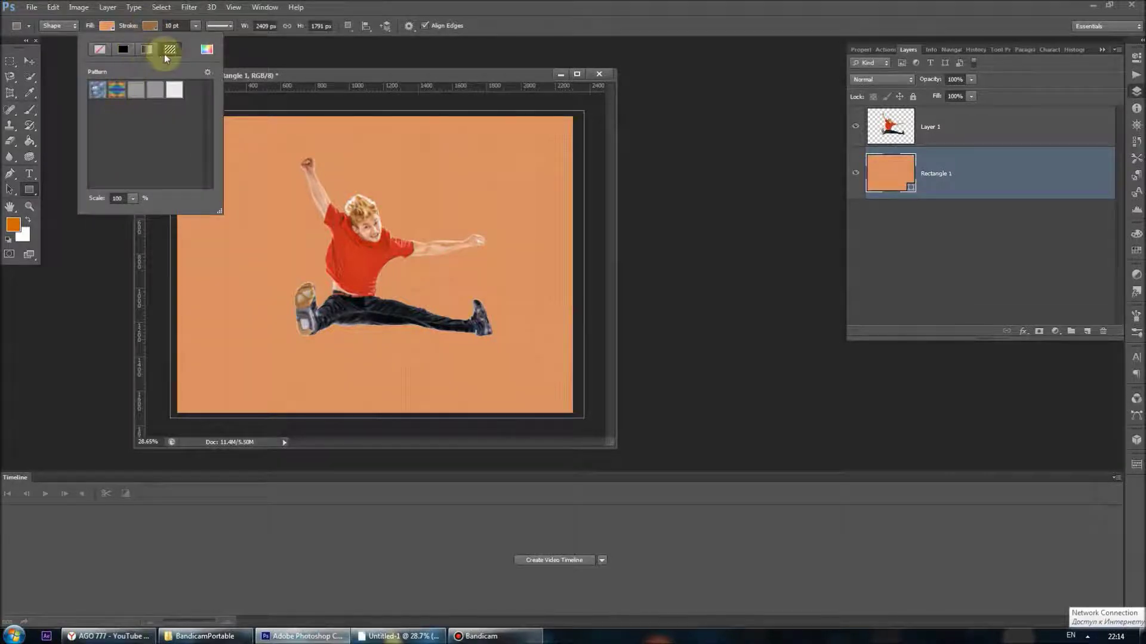
{"action": "left_click", "coordinate": [146, 49]}
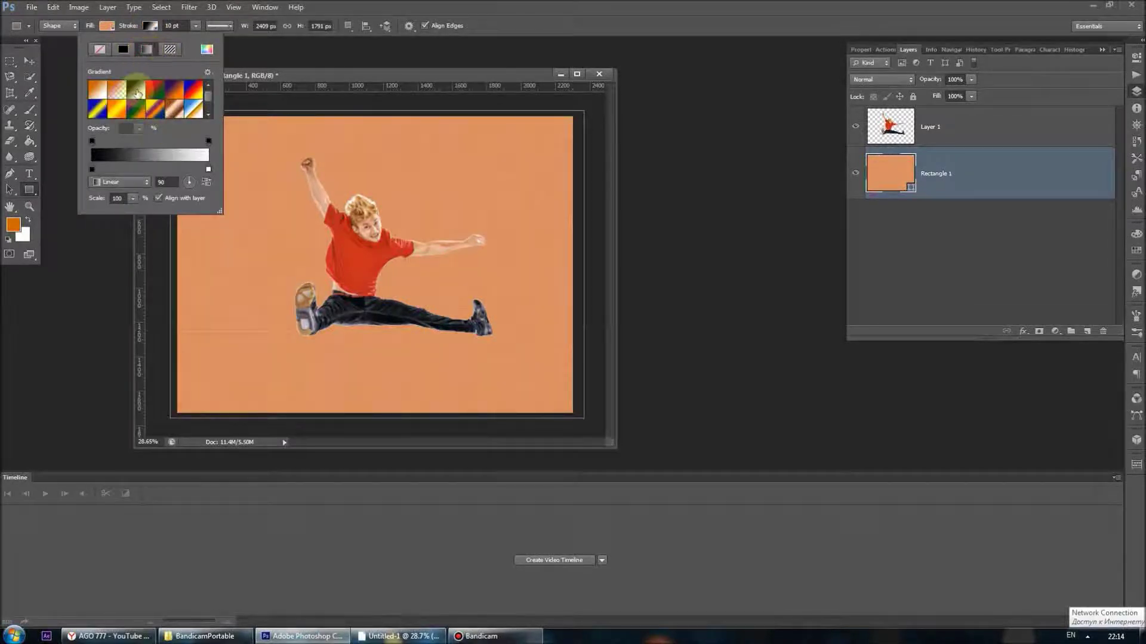
{"action": "left_click", "coordinate": [108, 30]}
{"action": "left_click", "coordinate": [105, 48]}
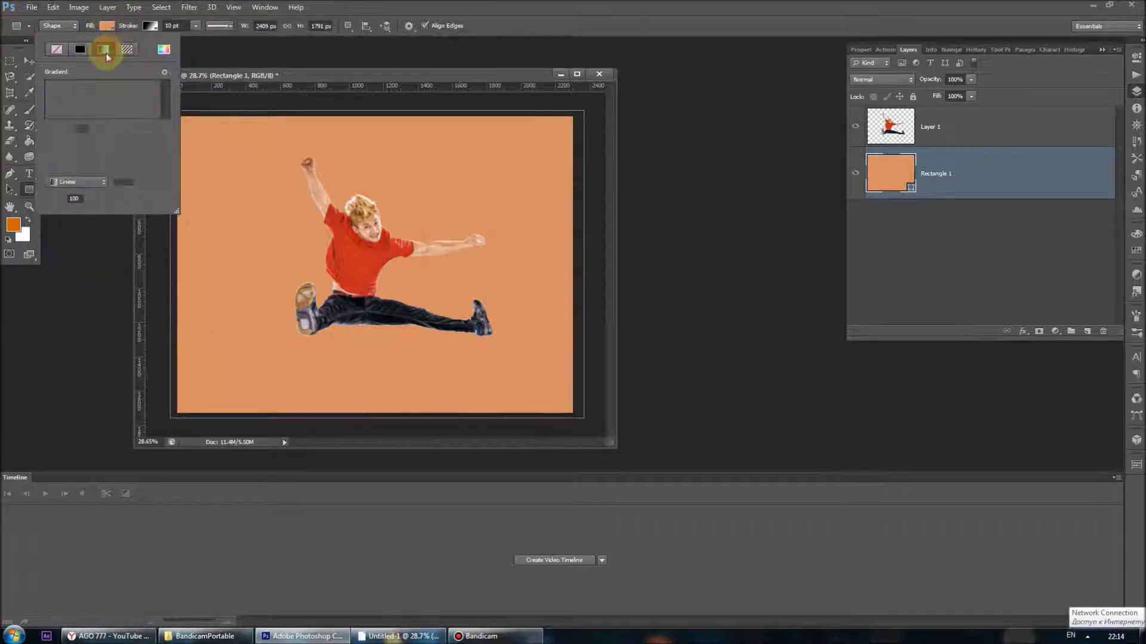
{"action": "left_click_drag", "start_coordinate": [167, 99], "coordinate": [168, 104]}
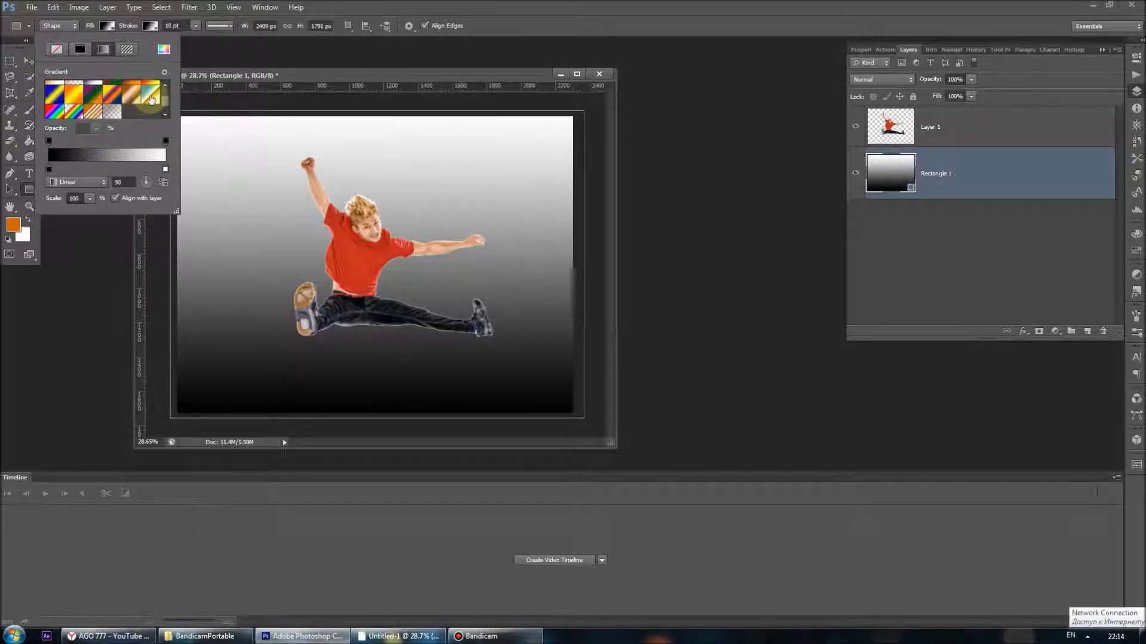
Set the rectangle's gradient fill style to Radial.
{"action": "left_click", "coordinate": [98, 97]}
{"action": "key", "text": "ctrl+z"}
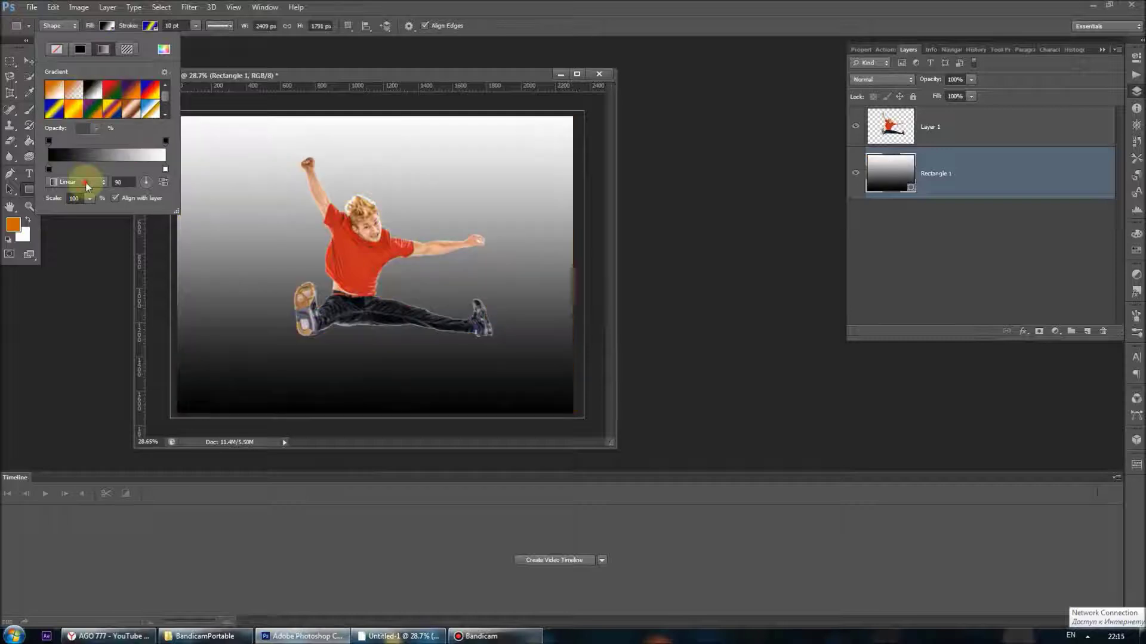
{"action": "left_click", "coordinate": [78, 182]}
{"action": "left_click", "coordinate": [85, 205]}
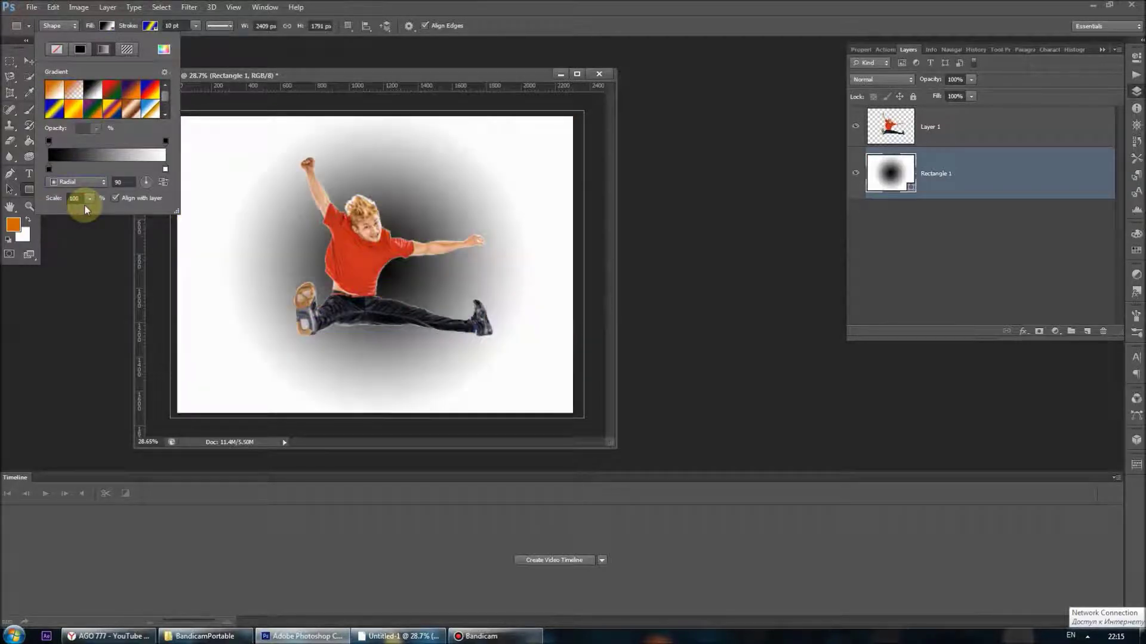
Apply the Blue, Yellow, Blue gradient preset to the fill.
{"action": "left_click", "coordinate": [165, 157]}
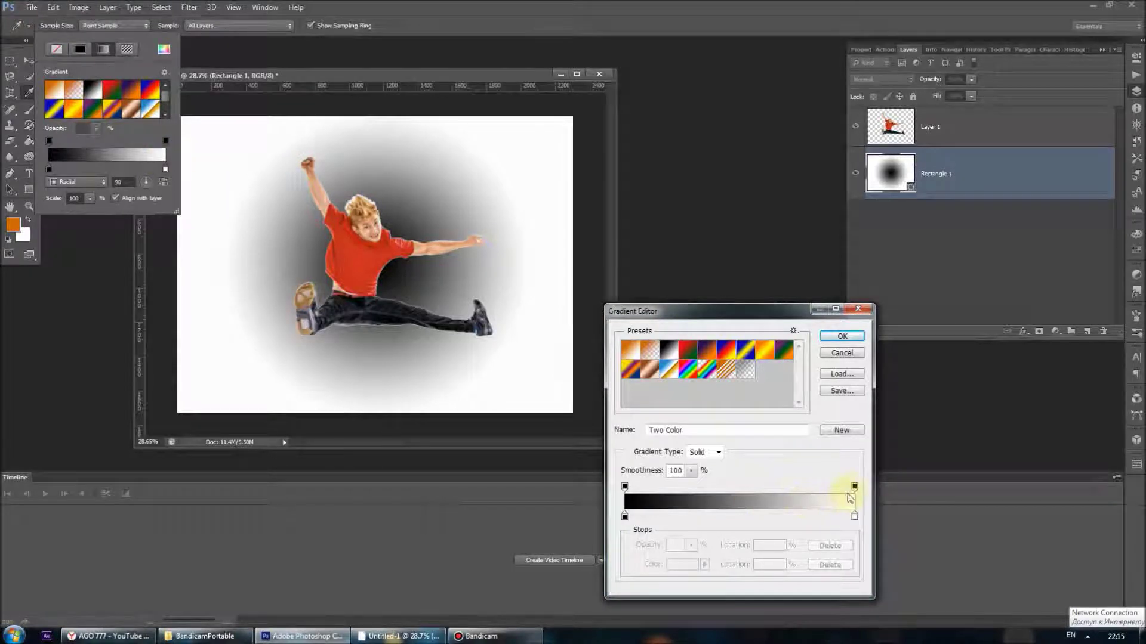
{"action": "left_click", "coordinate": [855, 486]}
{"action": "left_click_drag", "start_coordinate": [657, 311], "coordinate": [478, 233]}
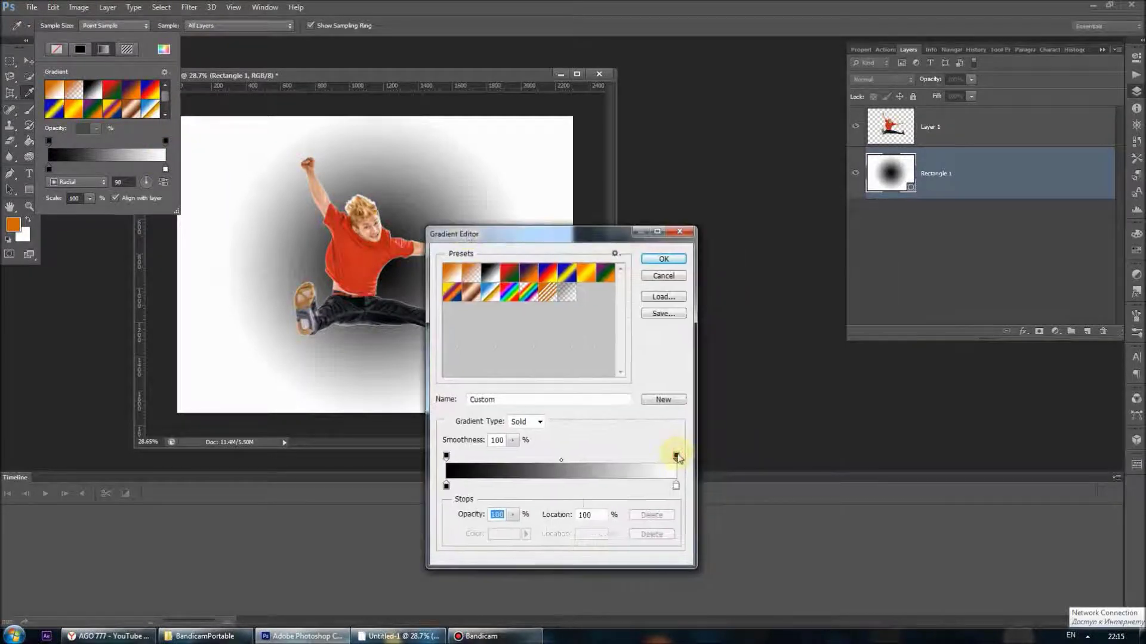
{"action": "left_click", "coordinate": [567, 273]}
{"action": "left_click", "coordinate": [664, 261]}
Try the Diamond gradient style, revert to Radial, and adjust the gradient angle.
{"action": "left_click", "coordinate": [78, 182]}
{"action": "left_click", "coordinate": [69, 238]}
{"action": "key", "text": "ctrl+z"}
{"action": "left_click", "coordinate": [122, 182]}
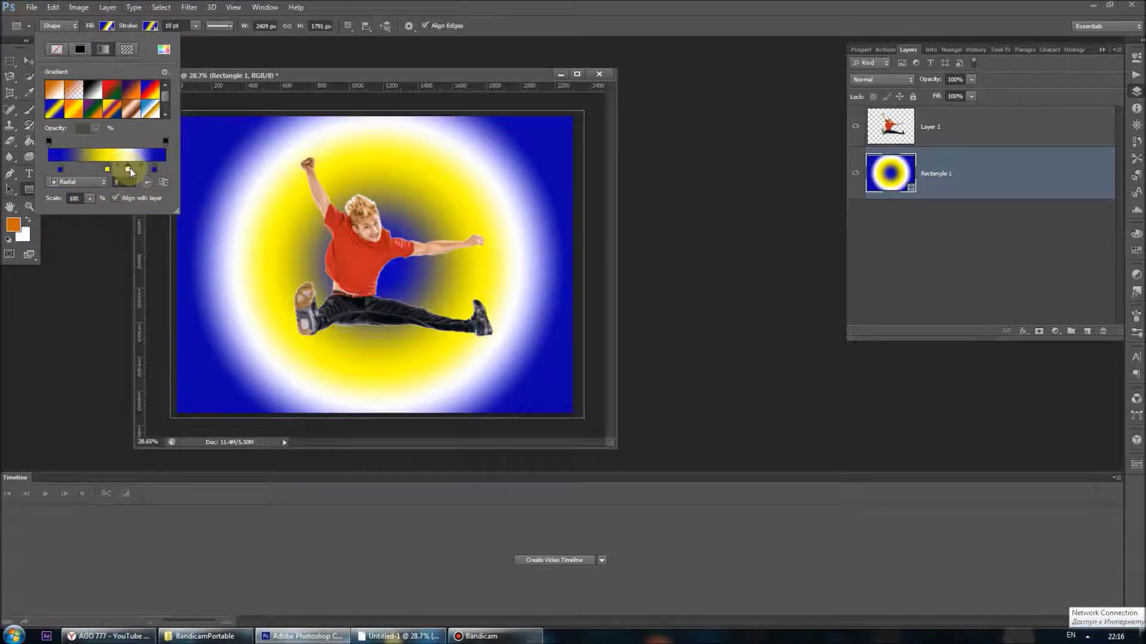
Recolour the gradient's white stop blue, then marquee-select a patch at the dancer's foot.
{"action": "double_click", "coordinate": [127, 172]}
{"action": "left_click", "coordinate": [602, 485]}
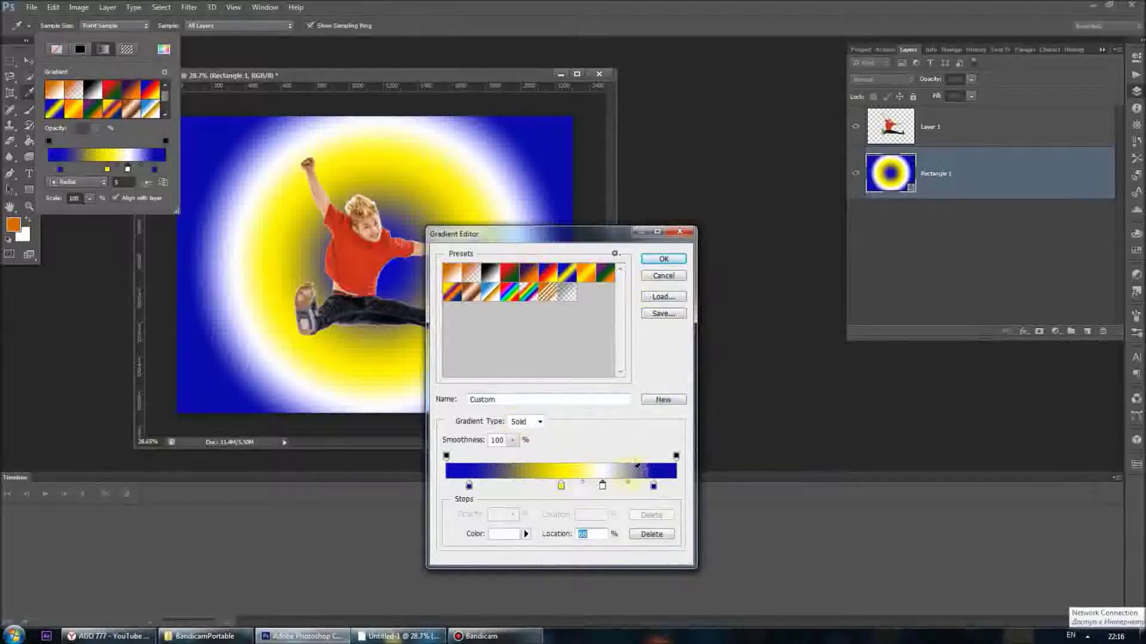
{"action": "left_click", "coordinate": [507, 534]}
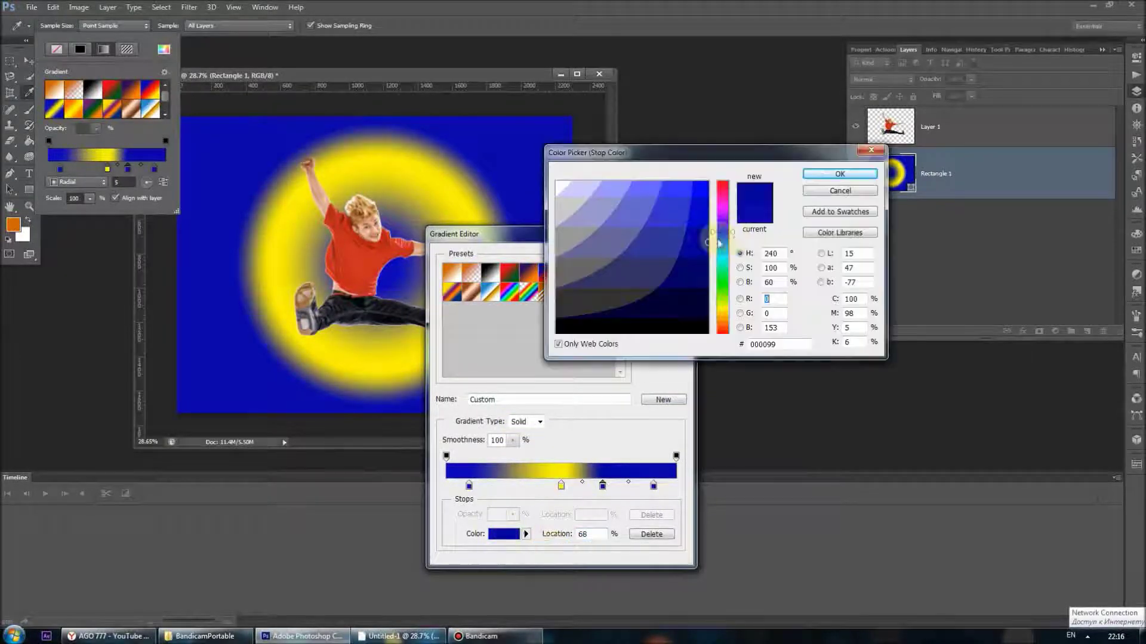
{"action": "key", "text": "Return"}
{"action": "left_click", "coordinate": [504, 534]}
{"action": "left_click", "coordinate": [723, 253]}
{"action": "key", "text": "Return"}
{"action": "key", "text": "Return"}
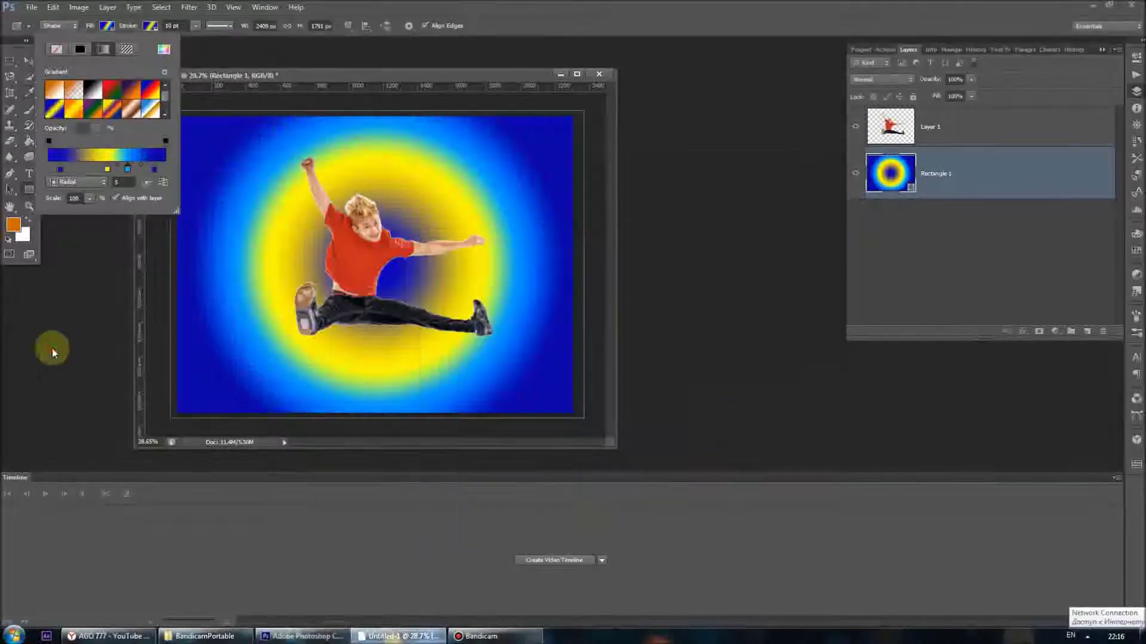
{"action": "key", "text": "Return"}
{"action": "left_click", "coordinate": [10, 60]}
{"action": "left_click_drag", "start_coordinate": [417, 311], "coordinate": [474, 333]}
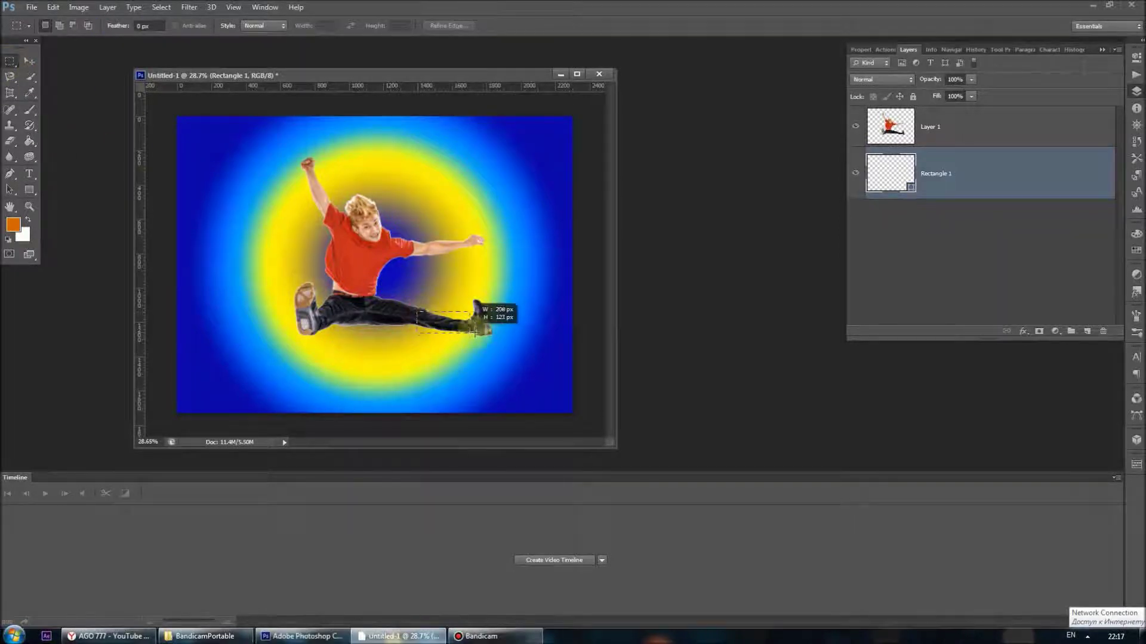
Copy the foot patch and paste it onto a new layer above the dancer.
{"action": "key", "text": "ctrl+d"}
{"action": "key", "text": "v"}
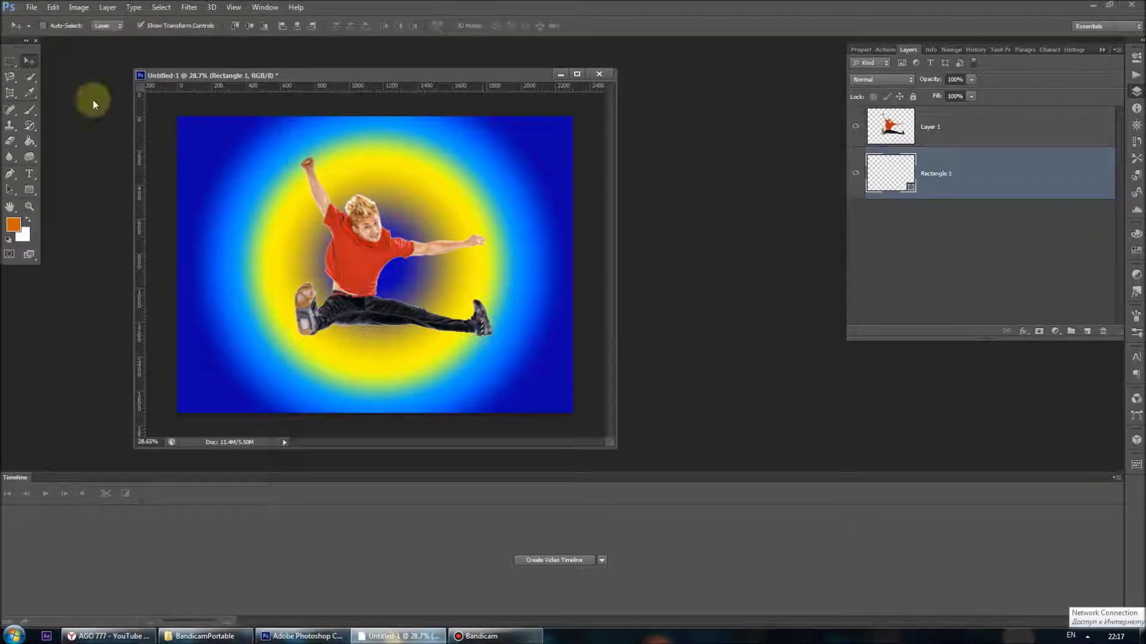
{"action": "key", "text": "ctrl+c"}
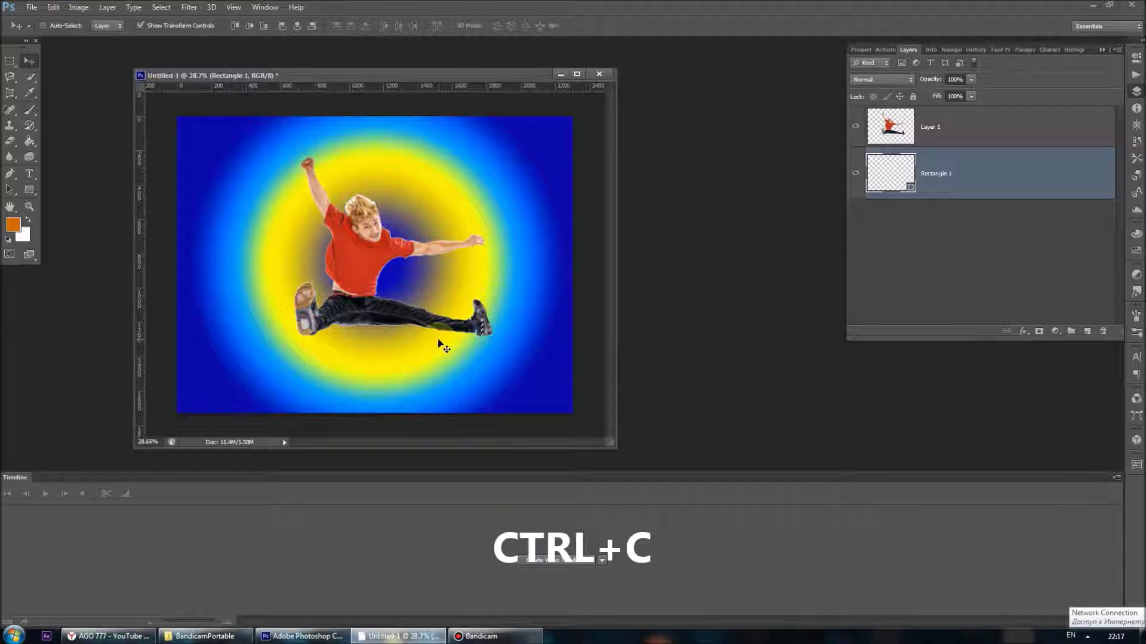
{"action": "left_click", "coordinate": [952, 128]}
{"action": "key", "text": "ctrl+v"}
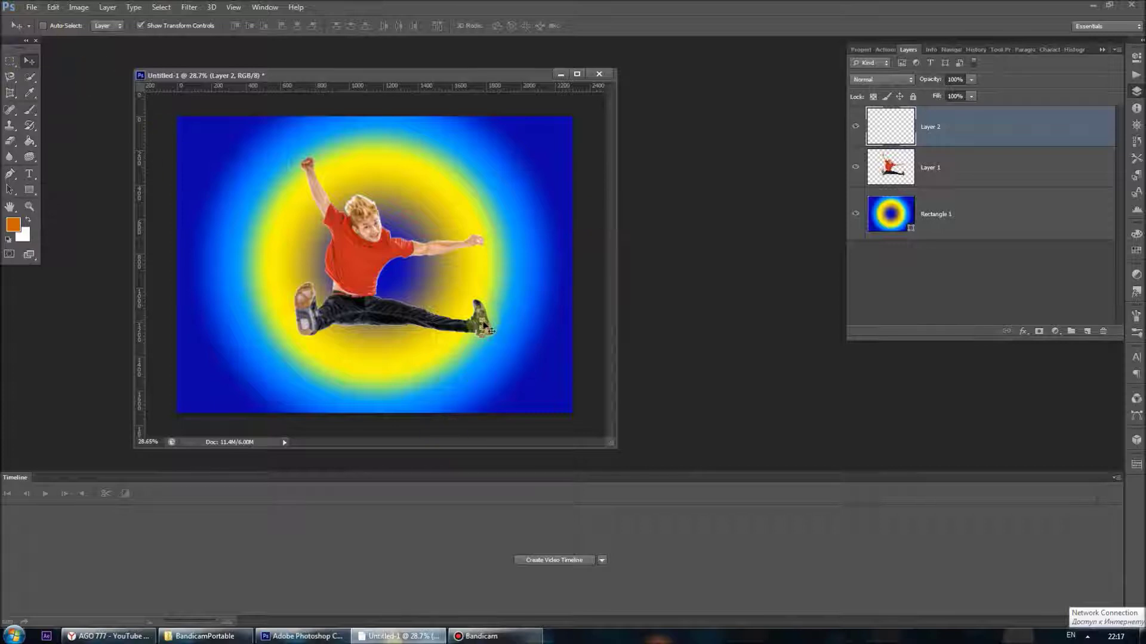
Stretch the pasted patch across the full canvas width into a streak and nudge it lower.
{"action": "key", "text": "ctrl+t"}
{"action": "left_click_drag", "start_coordinate": [481, 325], "coordinate": [35, 310]}
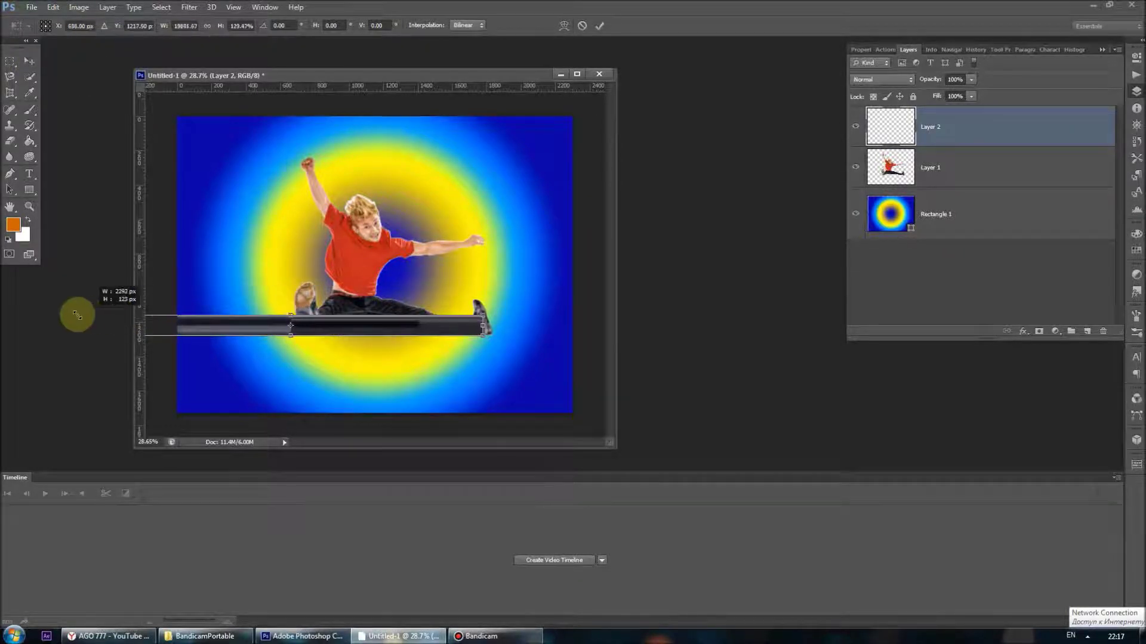
{"action": "left_click_drag", "start_coordinate": [482, 326], "coordinate": [695, 325]}
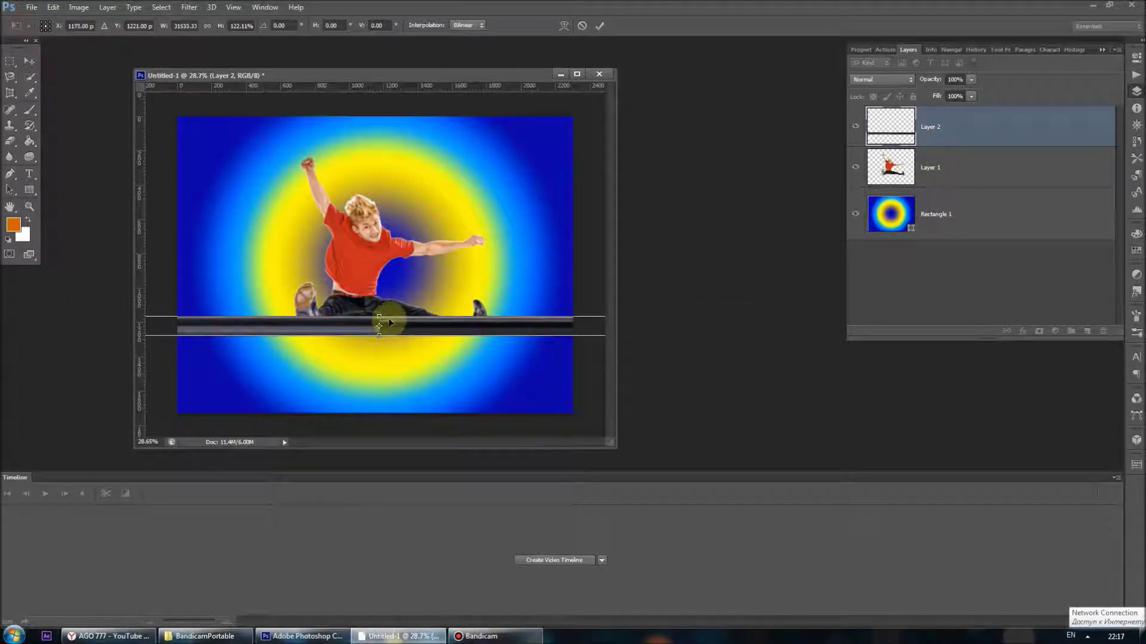
{"action": "left_click_drag", "start_coordinate": [407, 324], "coordinate": [411, 340]}
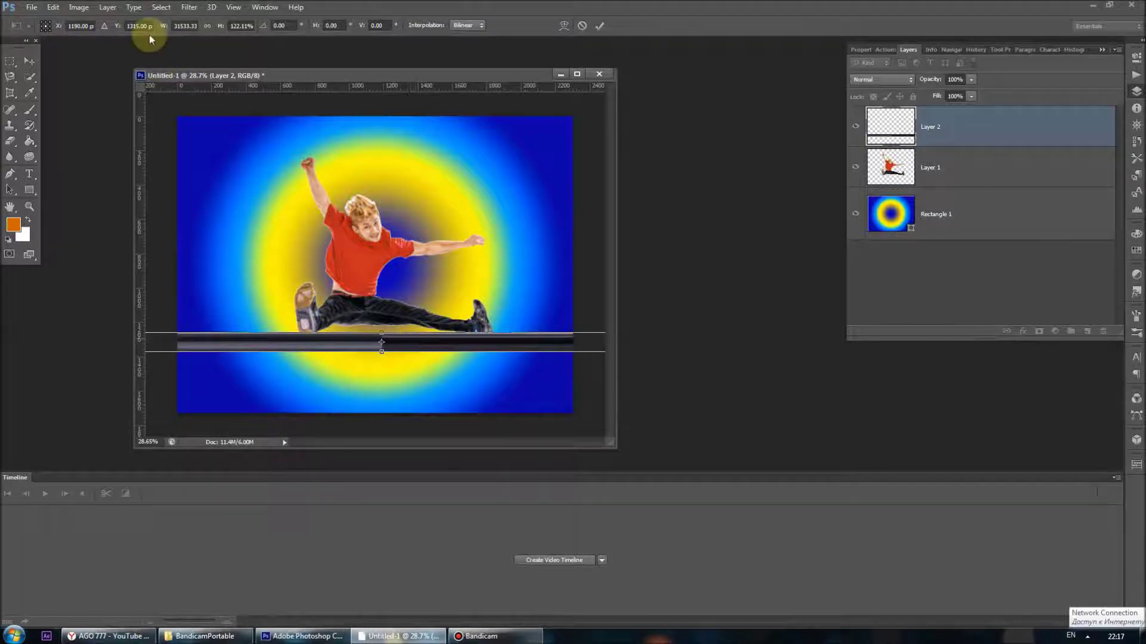
{"action": "left_click", "coordinate": [16, 62]}
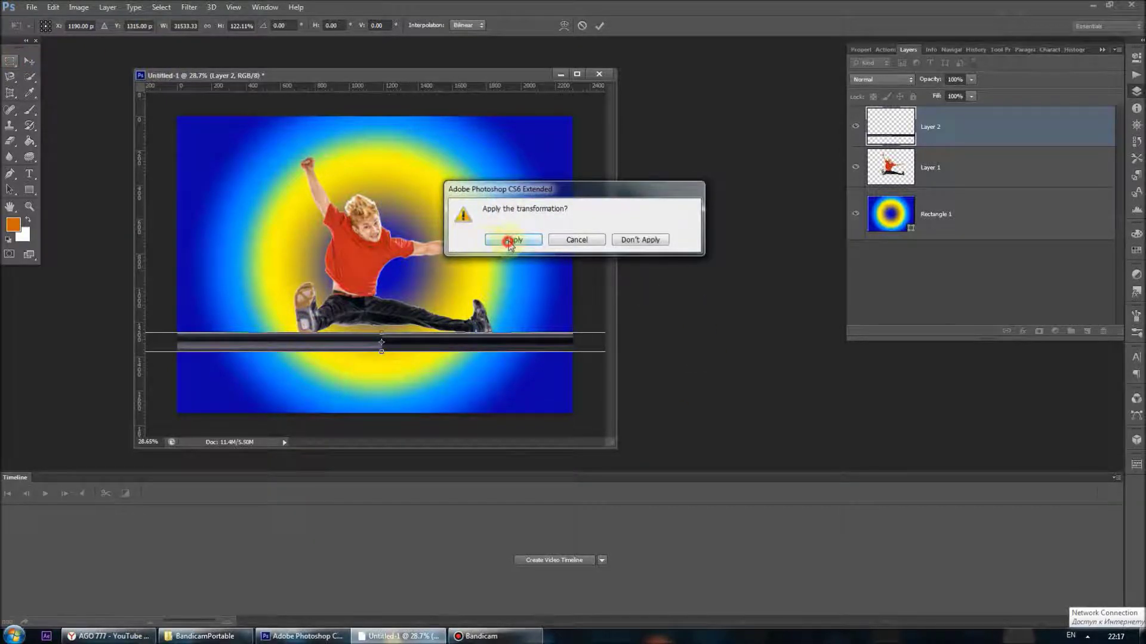
{"action": "left_click", "coordinate": [513, 240]}
Copy more dancer slices, including the red shirt, onto new layers and stretch each one.
{"action": "key", "text": "ctrl+j"}
{"action": "key", "text": "ctrl+t"}
{"action": "key", "text": "Return"}
{"action": "left_click", "coordinate": [868, 208]}
{"action": "key", "text": "ctrl+j"}
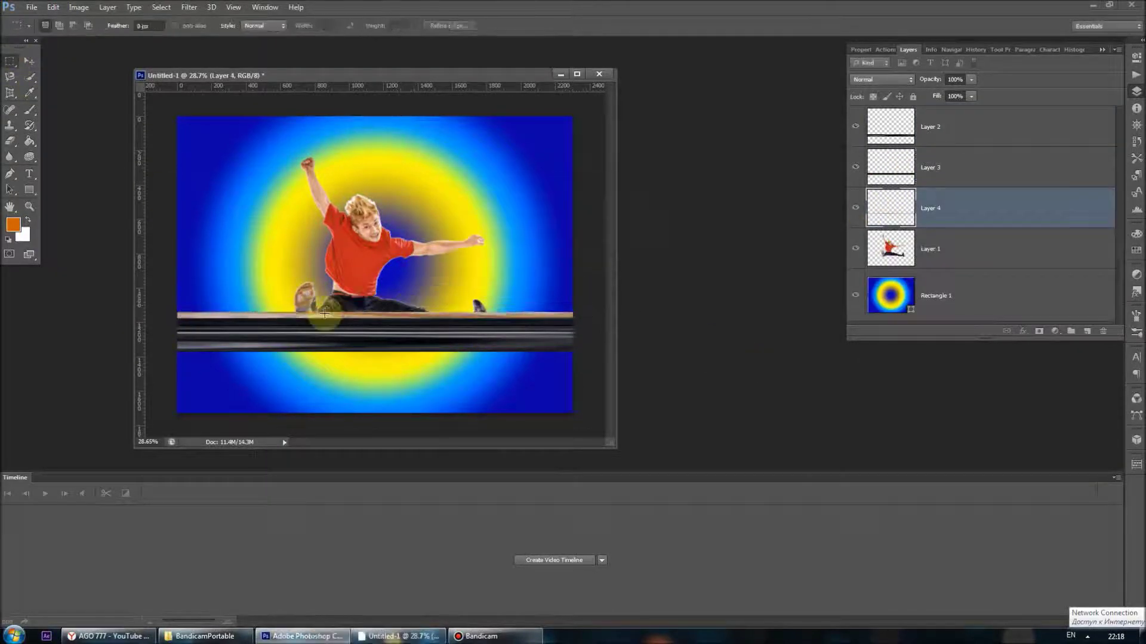
{"action": "key", "text": "ctrl+j"}
{"action": "key", "text": "ctrl+t"}
{"action": "key", "text": "Return"}
{"action": "left_click", "coordinate": [955, 289]}
{"action": "key", "text": "ctrl+j"}
{"action": "key", "text": "ctrl+t"}
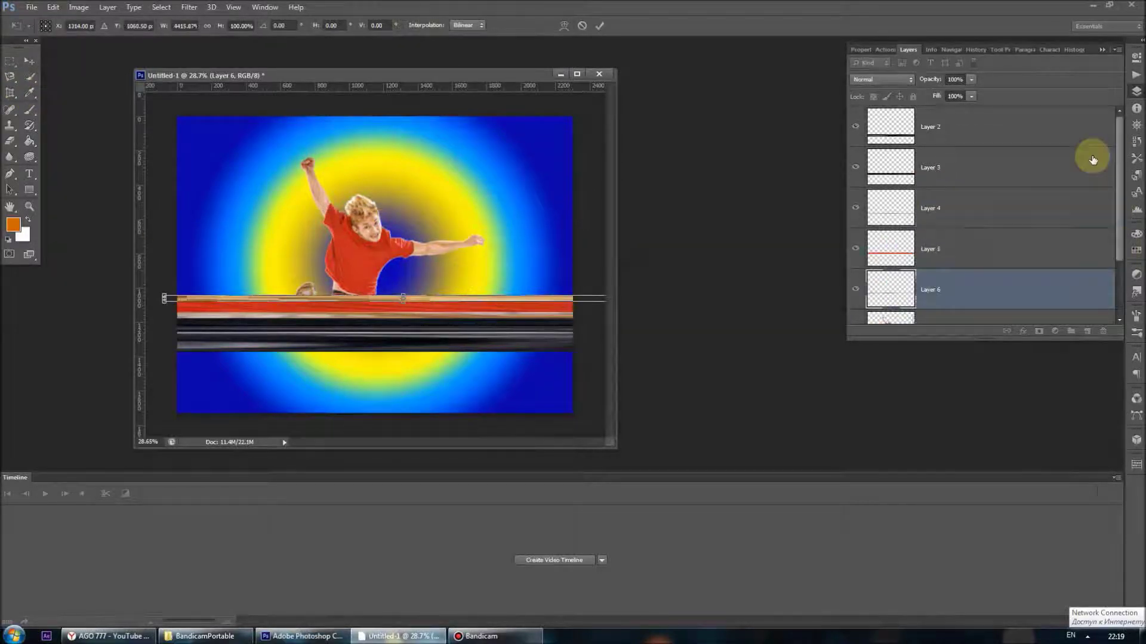
{"action": "key", "text": "Return"}
Convert streak Layers 2–5 into one smart object and stretch it taller.
{"action": "left_click", "coordinate": [1017, 255], "text": "ctrl"}
{"action": "left_click", "coordinate": [978, 203], "text": "ctrl"}
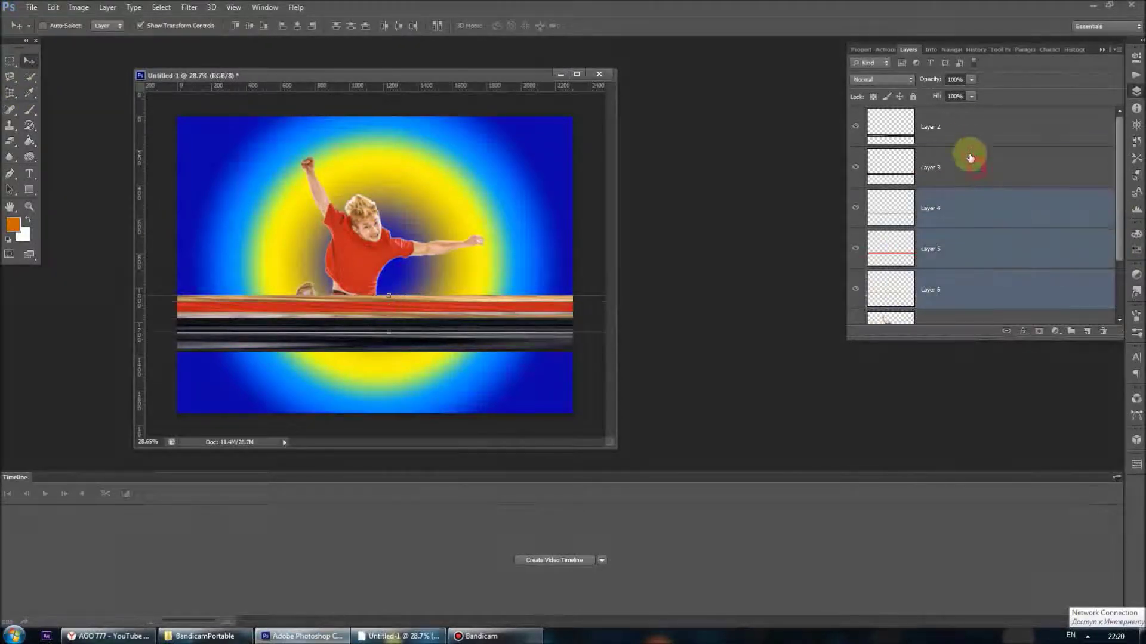
{"action": "left_click", "coordinate": [969, 159], "text": "ctrl"}
{"action": "left_click", "coordinate": [964, 129], "text": "ctrl"}
{"action": "right_click", "coordinate": [1028, 139]}
{"action": "left_click", "coordinate": [1071, 209]}
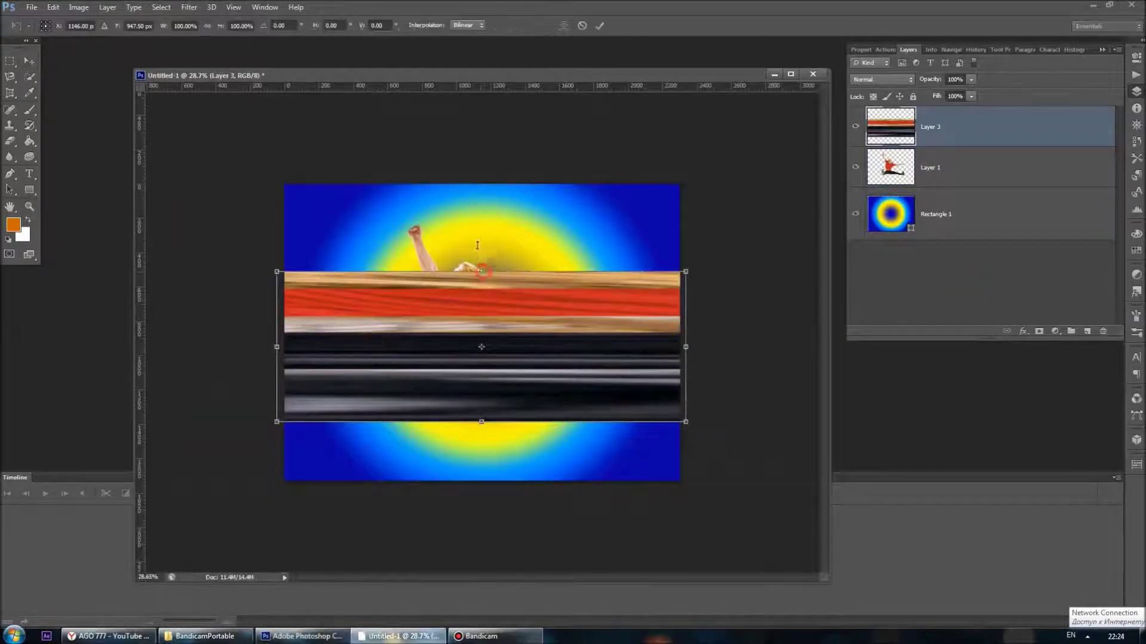
{"action": "left_click_drag", "start_coordinate": [482, 272], "coordinate": [476, 214]}
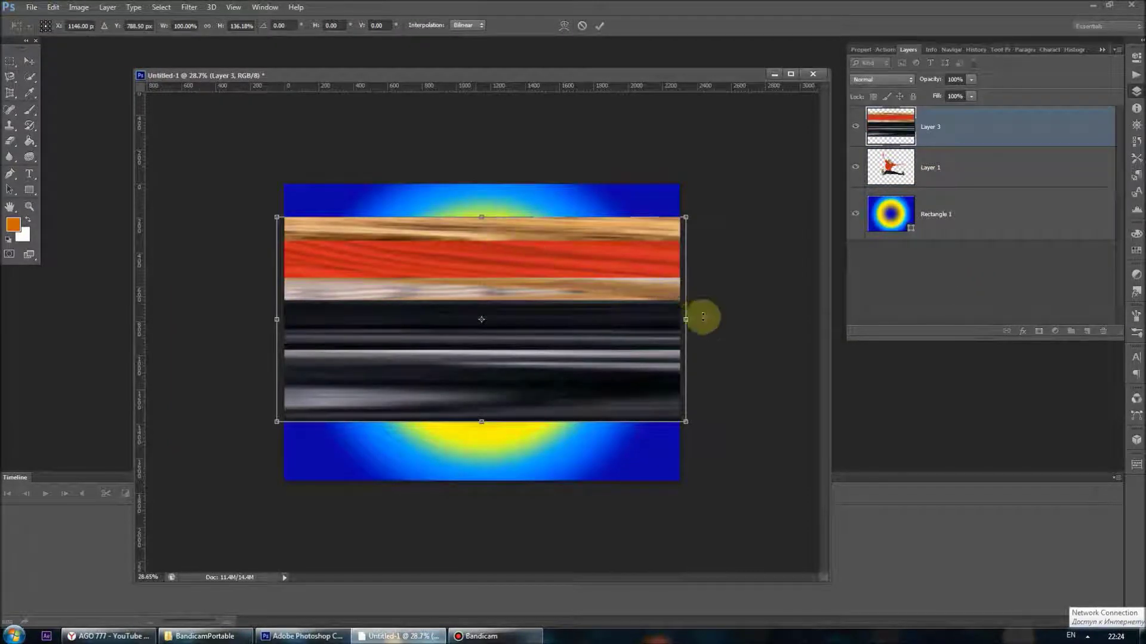
Widen the streak smart object to both sides of the canvas and apply the transform.
{"action": "left_click_drag", "start_coordinate": [686, 321], "coordinate": [753, 319]}
{"action": "left_click_drag", "start_coordinate": [277, 320], "coordinate": [183, 328]}
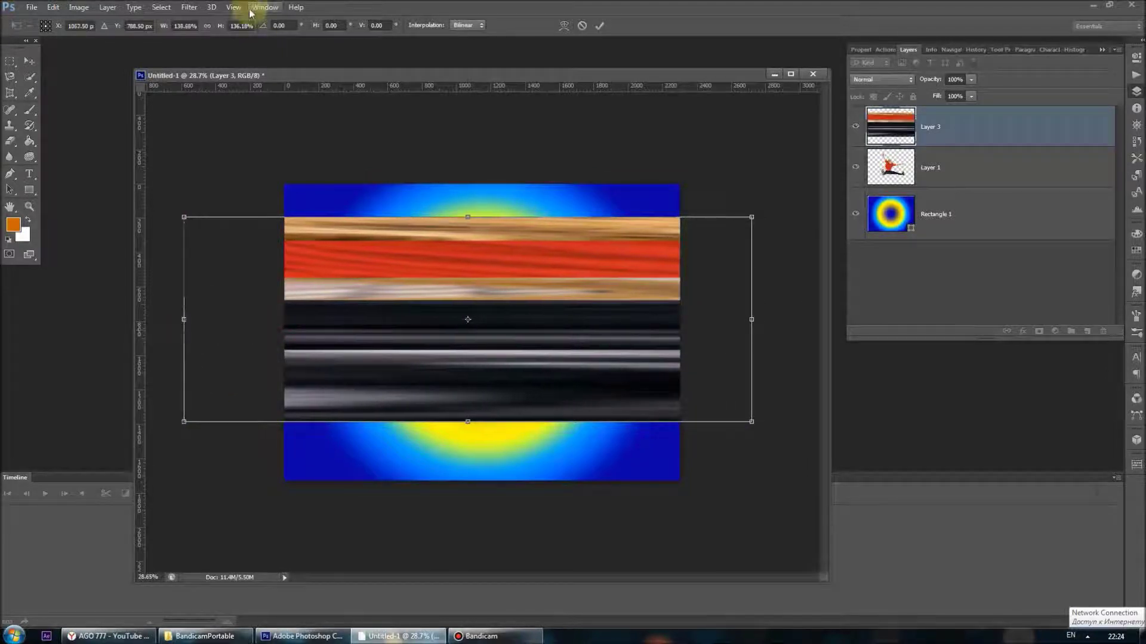
{"action": "left_click", "coordinate": [196, 8]}
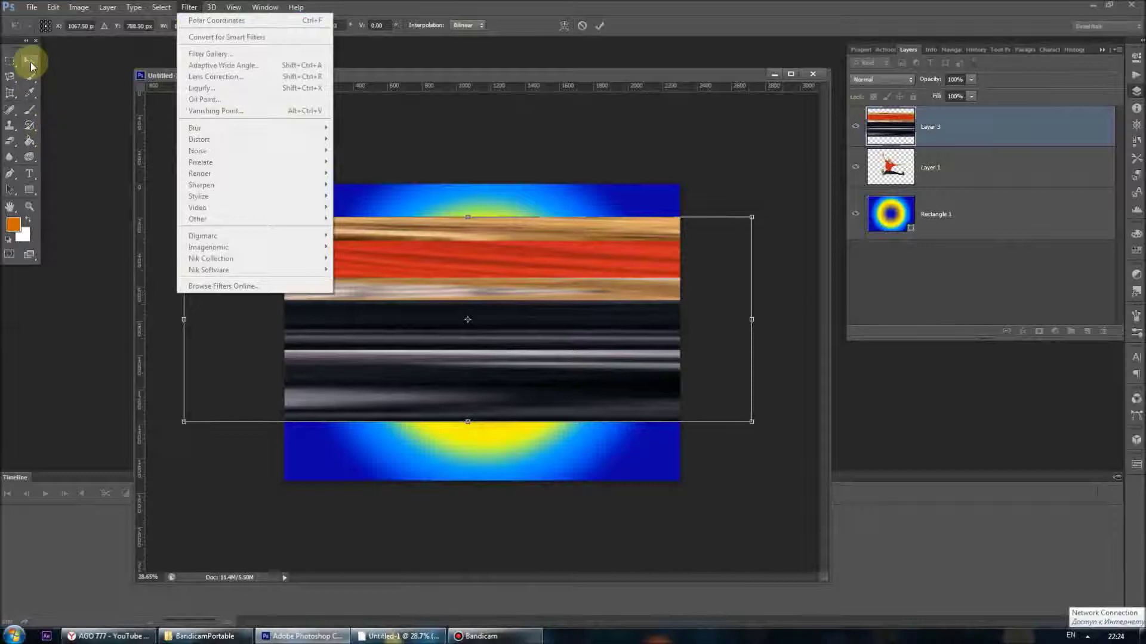
{"action": "left_click", "coordinate": [29, 61]}
{"action": "left_click", "coordinate": [510, 244]}
Apply Filter > Distort > Polar Coordinates to the streaks using Rectangular to Polar.
{"action": "left_click", "coordinate": [189, 7]}
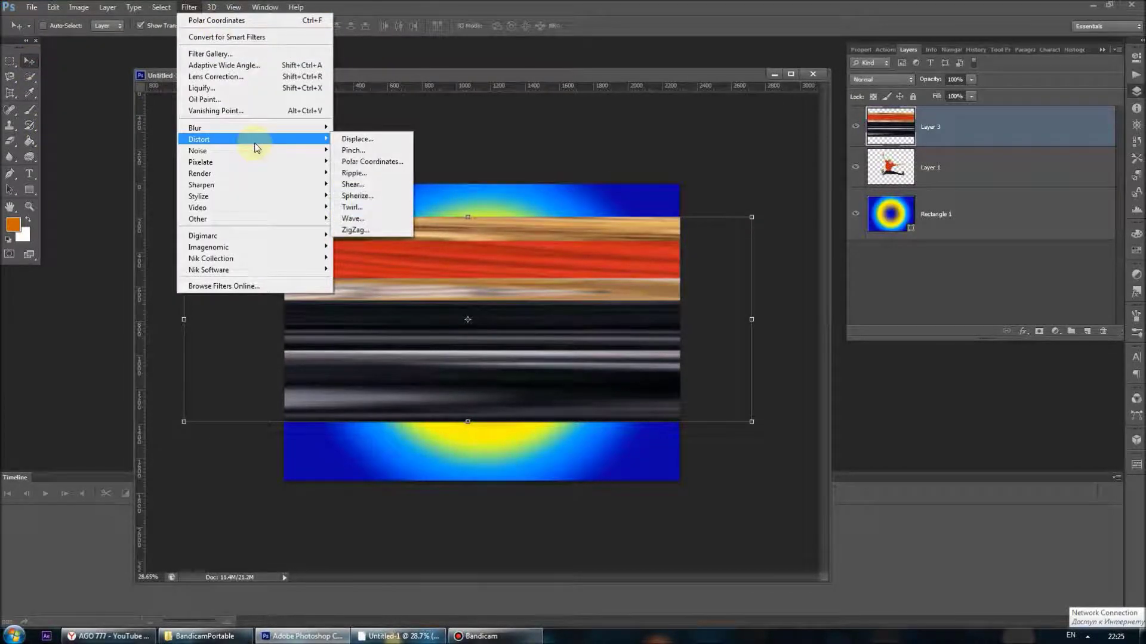
{"action": "left_click", "coordinate": [371, 162]}
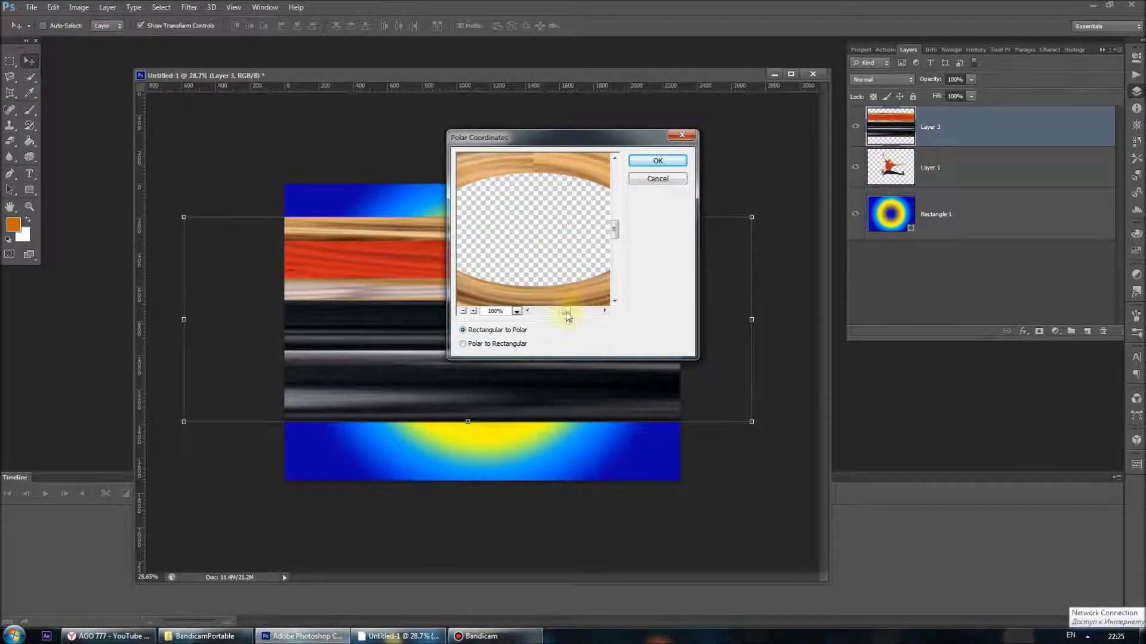
{"action": "left_click", "coordinate": [464, 311]}
{"action": "left_click", "coordinate": [465, 311]}
{"action": "left_click", "coordinate": [464, 310]}
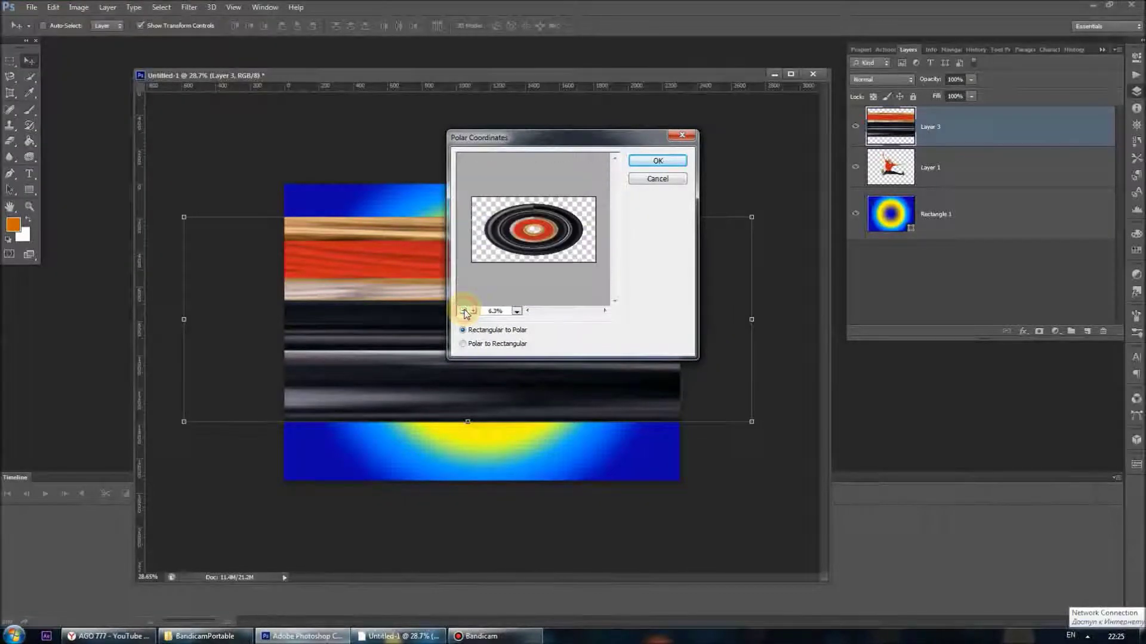
{"action": "left_click", "coordinate": [465, 345]}
{"action": "left_click", "coordinate": [464, 330]}
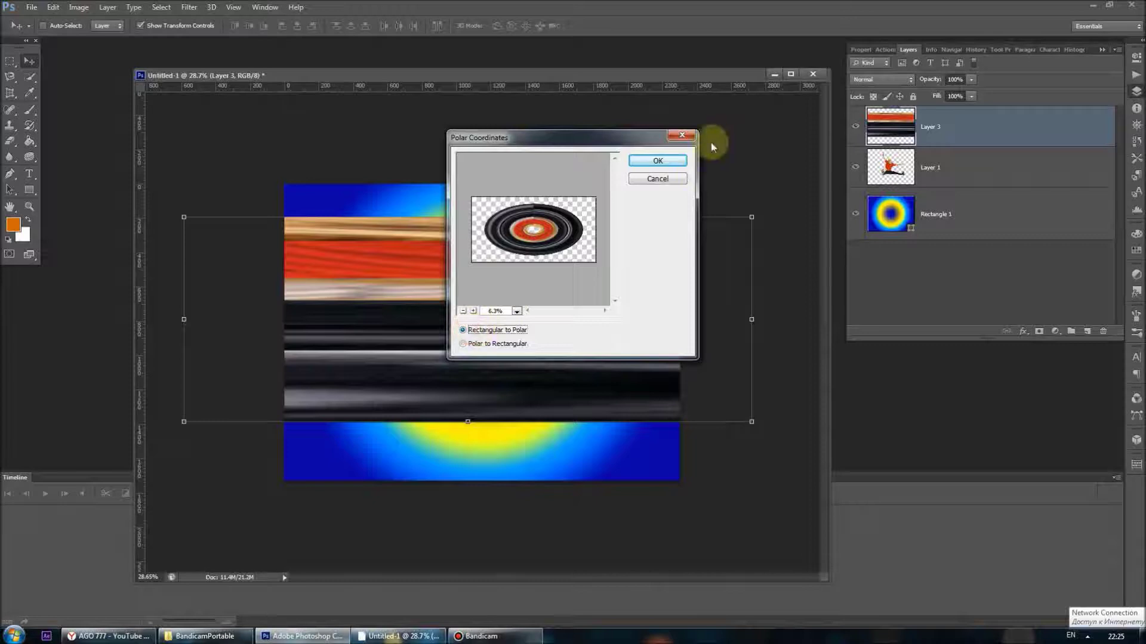
{"action": "left_click", "coordinate": [658, 161]}
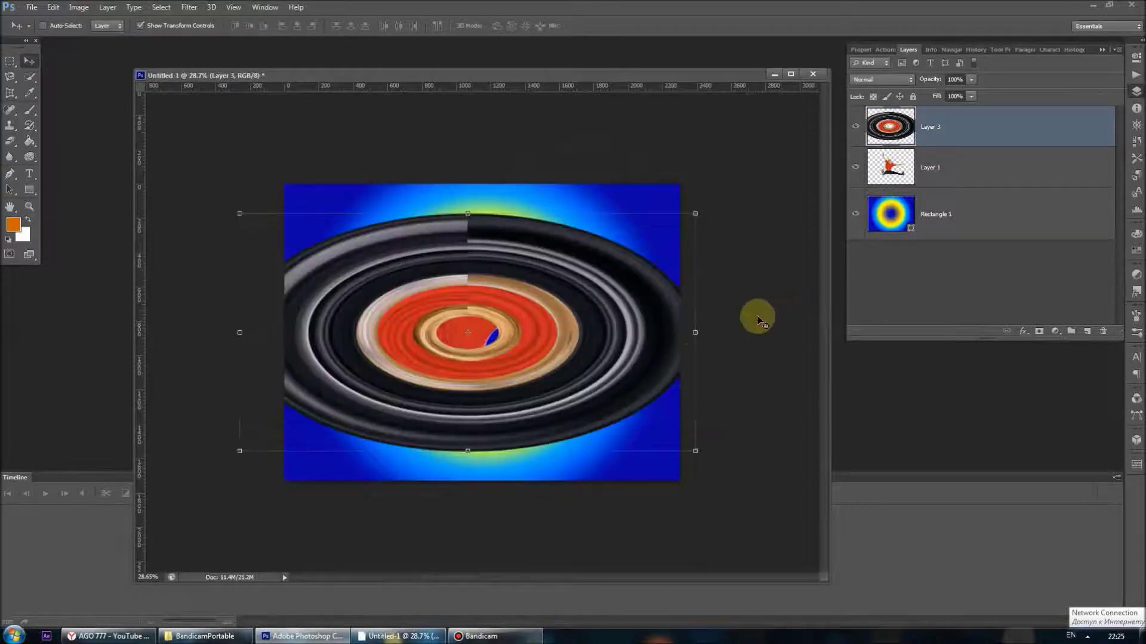
Squeeze the ring to about 60% width and heighten it into a centred near-circle.
{"action": "left_click_drag", "start_coordinate": [696, 333], "coordinate": [626, 338]}
{"action": "left_click_drag", "start_coordinate": [524, 333], "coordinate": [554, 333]}
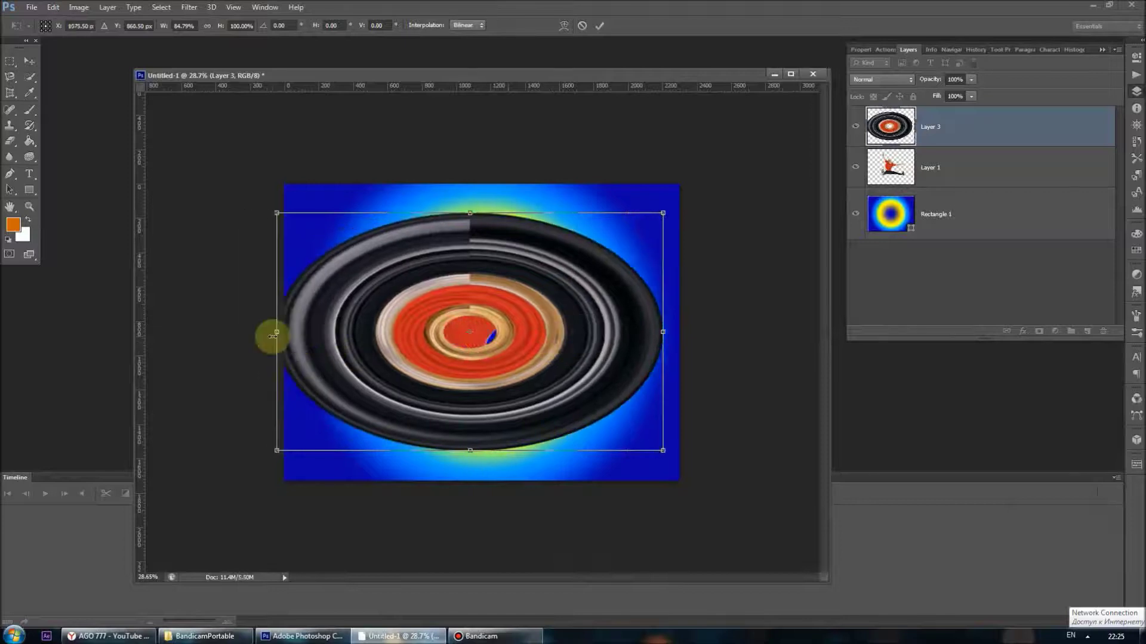
{"action": "left_click_drag", "start_coordinate": [276, 335], "coordinate": [367, 333]}
{"action": "left_click_drag", "start_coordinate": [515, 212], "coordinate": [516, 201]}
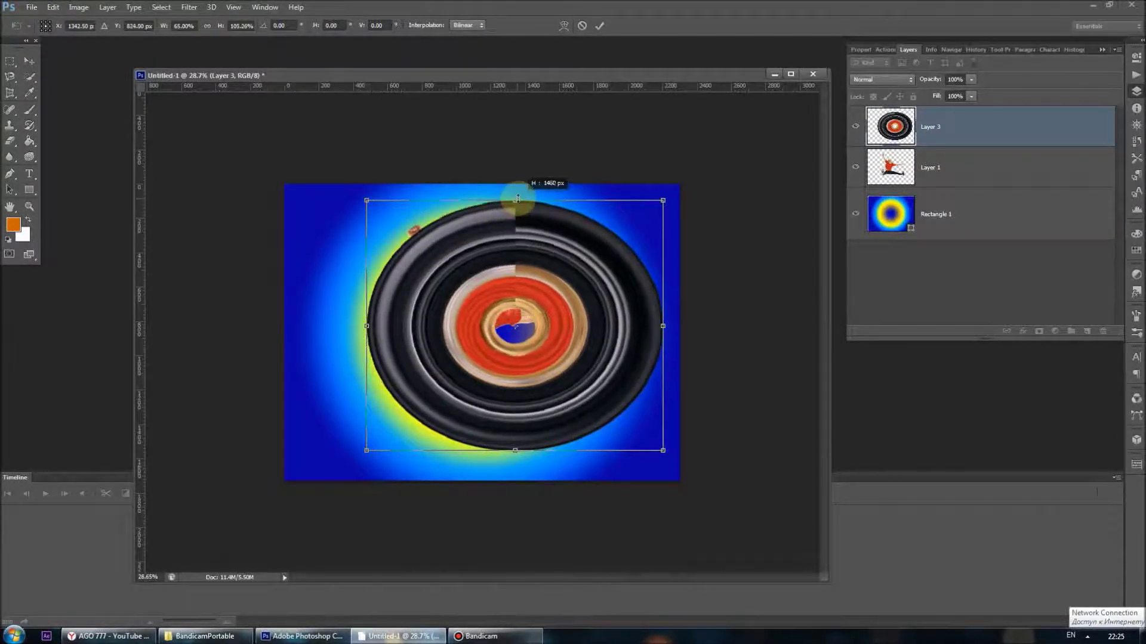
{"action": "left_click_drag", "start_coordinate": [366, 325], "coordinate": [360, 325]}
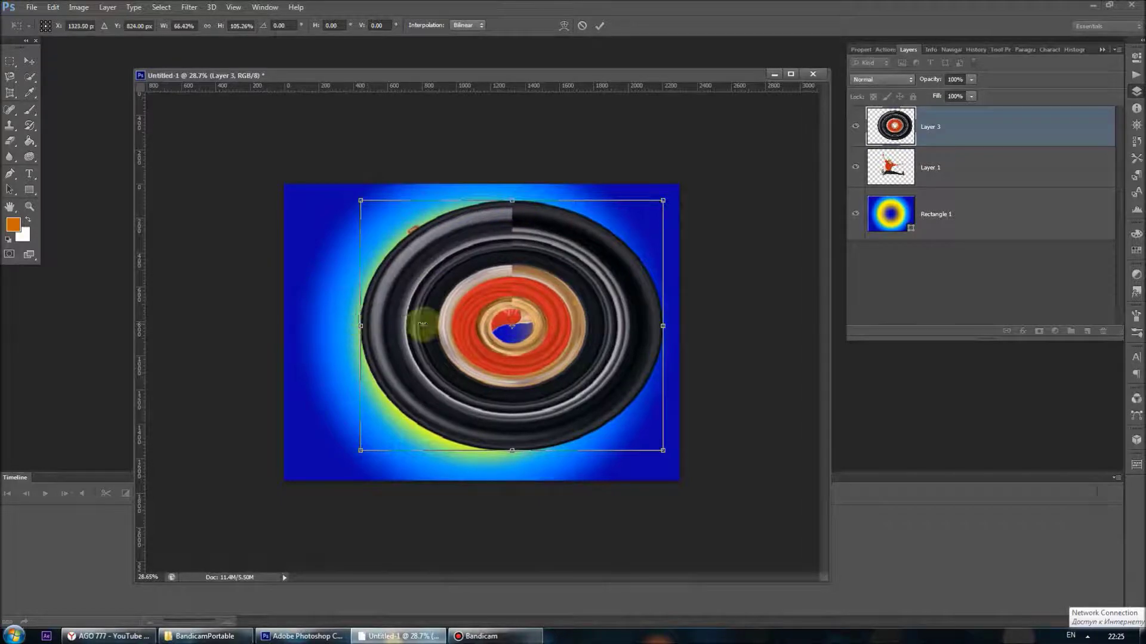
{"action": "left_click_drag", "start_coordinate": [663, 326], "coordinate": [634, 326]}
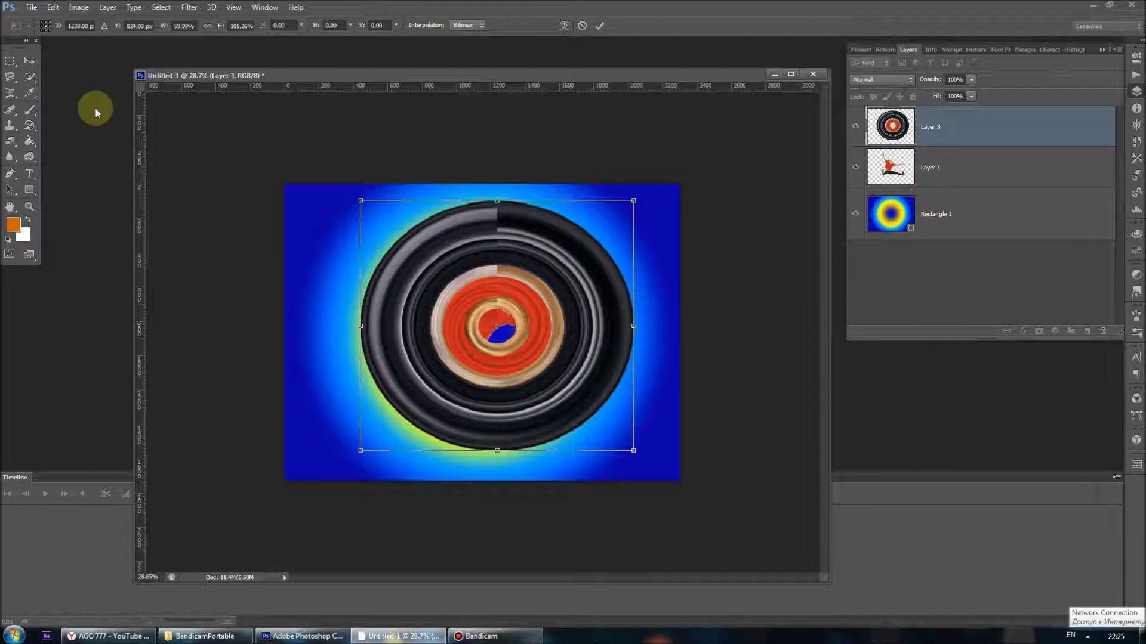
{"action": "left_click", "coordinate": [27, 61]}
{"action": "left_click", "coordinate": [491, 240]}
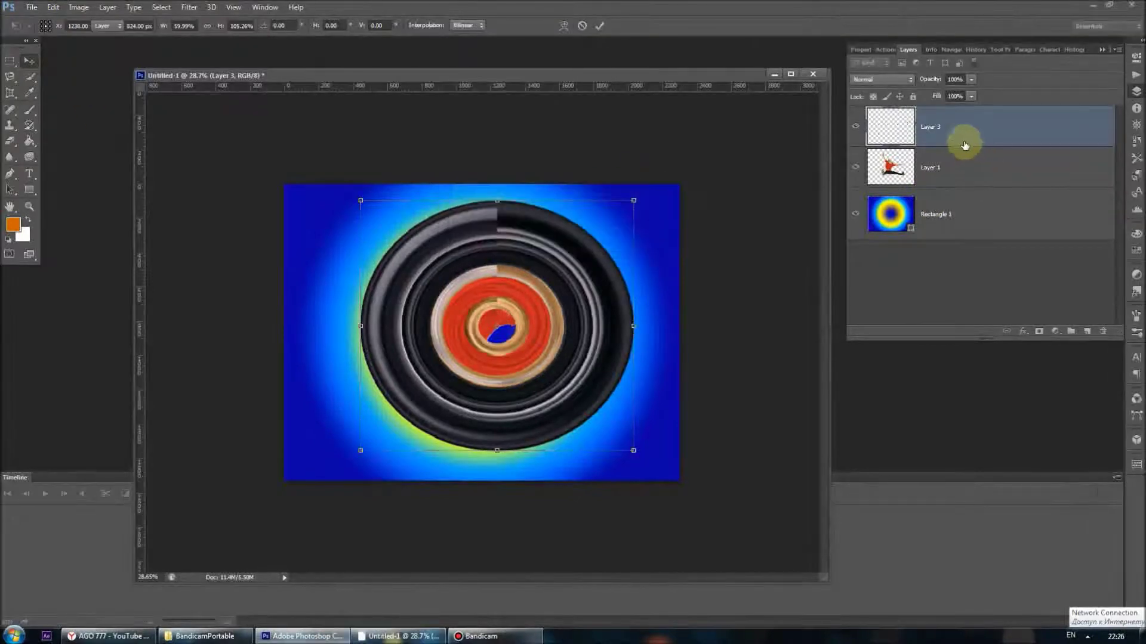
Move the ring layer beneath the dancer layer.
{"action": "left_click_drag", "start_coordinate": [958, 137], "coordinate": [959, 179]}
{"action": "key", "text": "ctrl+t"}
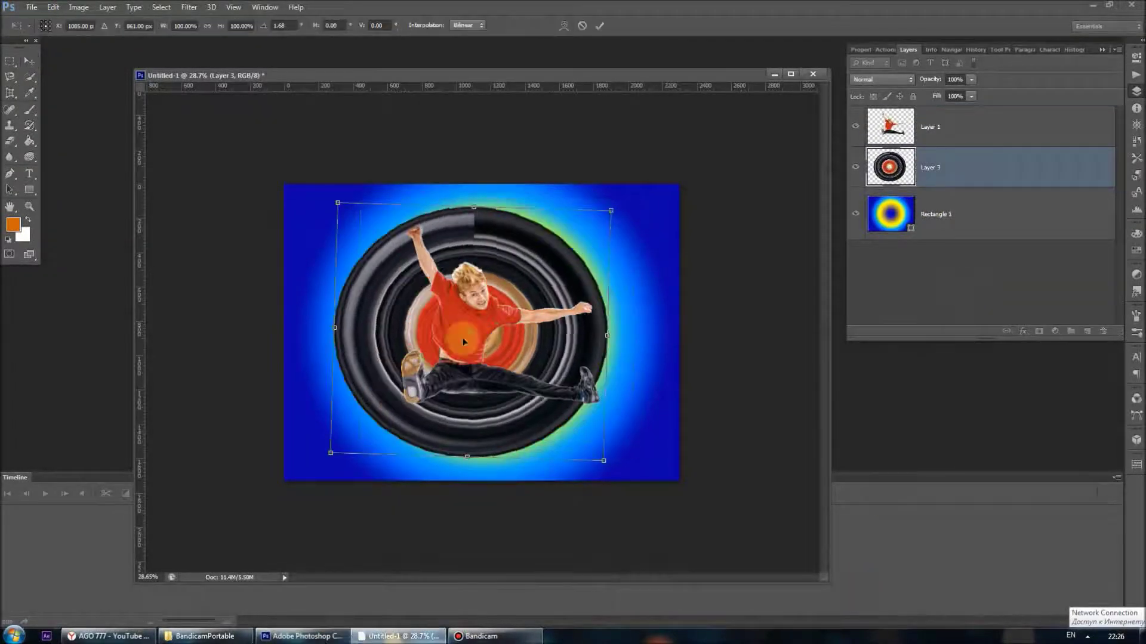
{"action": "left_click", "coordinate": [21, 141]}
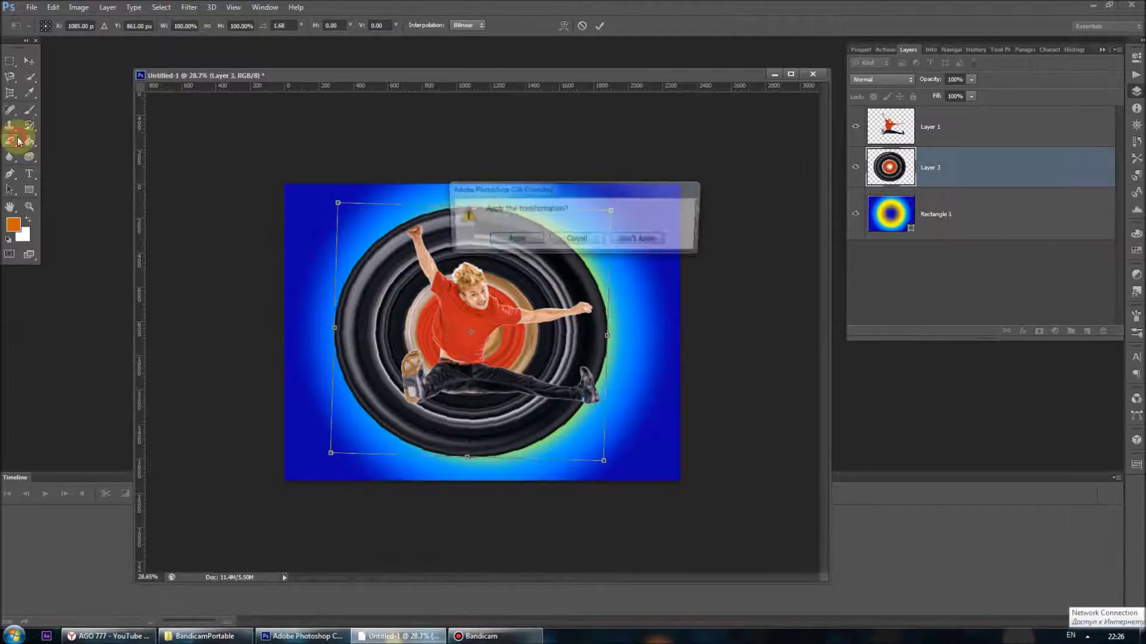
{"action": "left_click", "coordinate": [518, 238]}
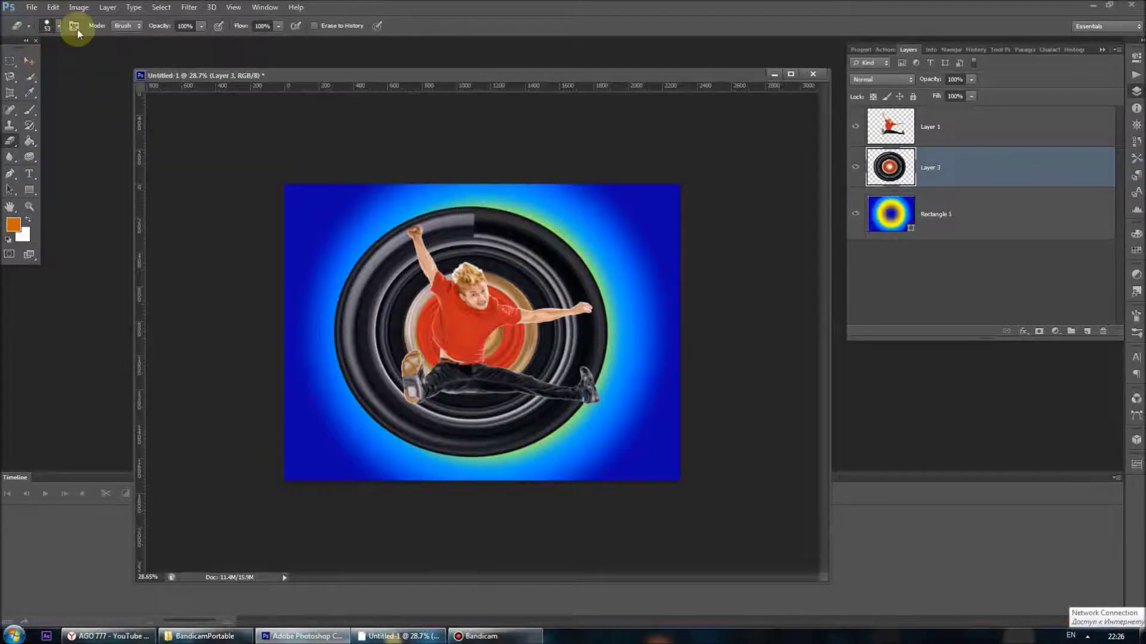
Set the Eraser to 246 px and erase the ring's upper-right arc.
{"action": "left_click", "coordinate": [60, 27]}
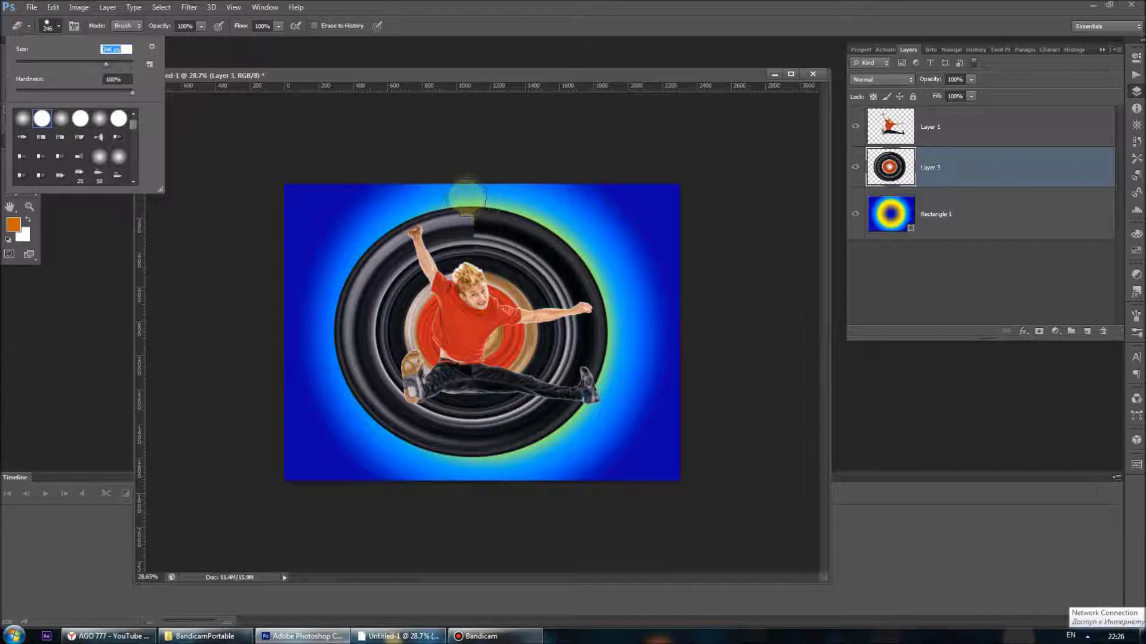
{"action": "left_click", "coordinate": [453, 199]}
{"action": "mouse_move", "coordinate": [442, 222]}
{"action": "left_mouse_down"}
{"action": "mouse_move", "coordinate": [472, 250]}
{"action": "mouse_move", "coordinate": [441, 229]}
{"action": "left_mouse_up"}
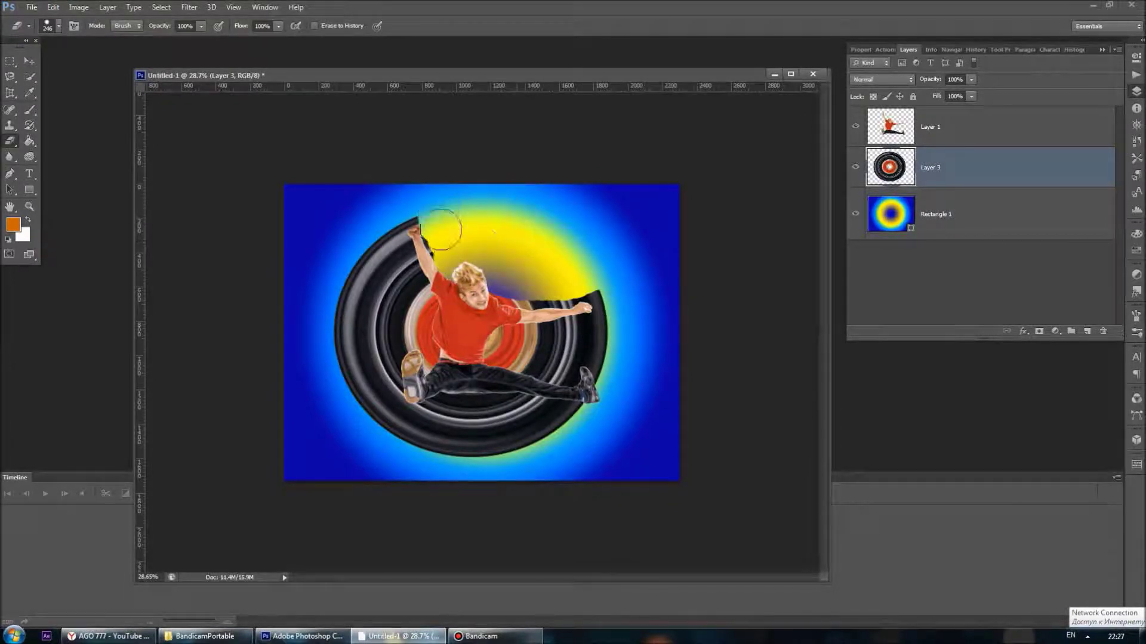
{"action": "mouse_move", "coordinate": [606, 281]}
{"action": "left_mouse_down"}
{"action": "mouse_move", "coordinate": [513, 280]}
{"action": "mouse_move", "coordinate": [541, 289]}
{"action": "left_mouse_up"}
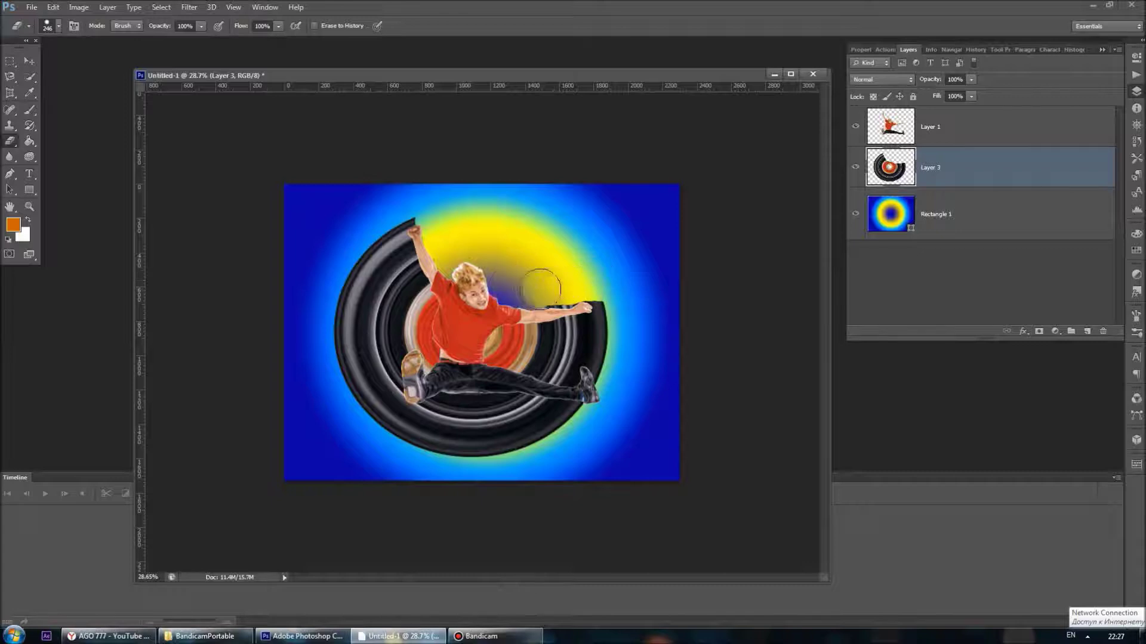
Narrow the ring from the right with Free Transform, undoing an extra distortion.
{"action": "key", "text": "ctrl+t"}
{"action": "left_click_drag", "start_coordinate": [607, 338], "coordinate": [589, 337]}
{"action": "left_click_drag", "start_coordinate": [344, 217], "coordinate": [350, 229]}
{"action": "left_click_drag", "start_coordinate": [592, 306], "coordinate": [595, 342]}
{"action": "key", "text": "ctrl+z"}
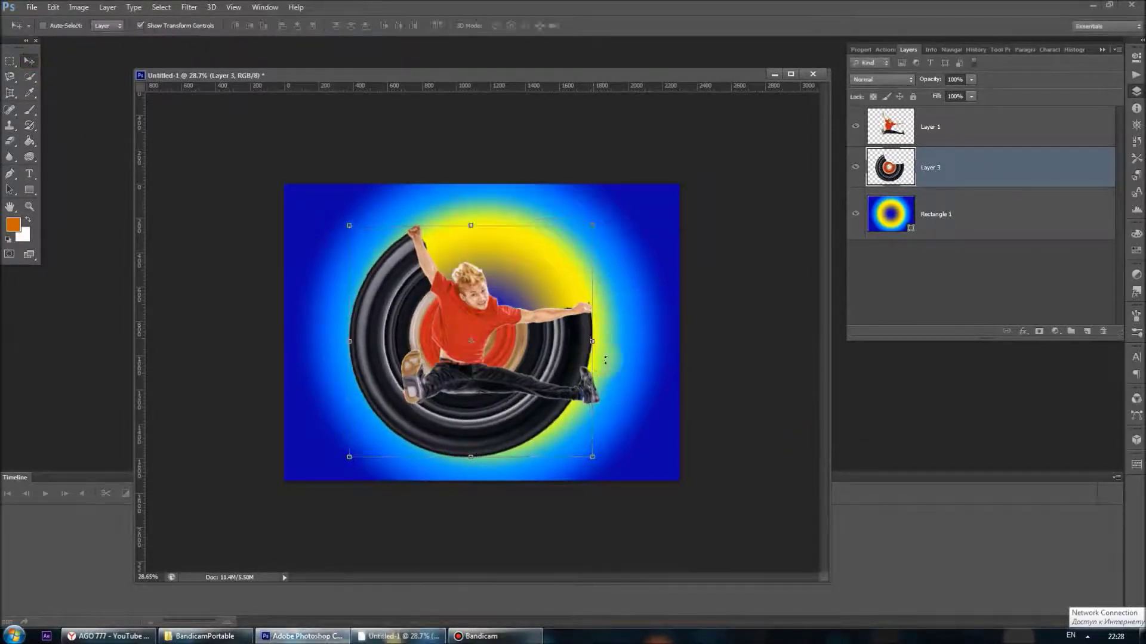
Warp Layer 3's black ring so its edges curl and bulge around the dancer, then apply it.
{"action": "right_click", "coordinate": [496, 225]}
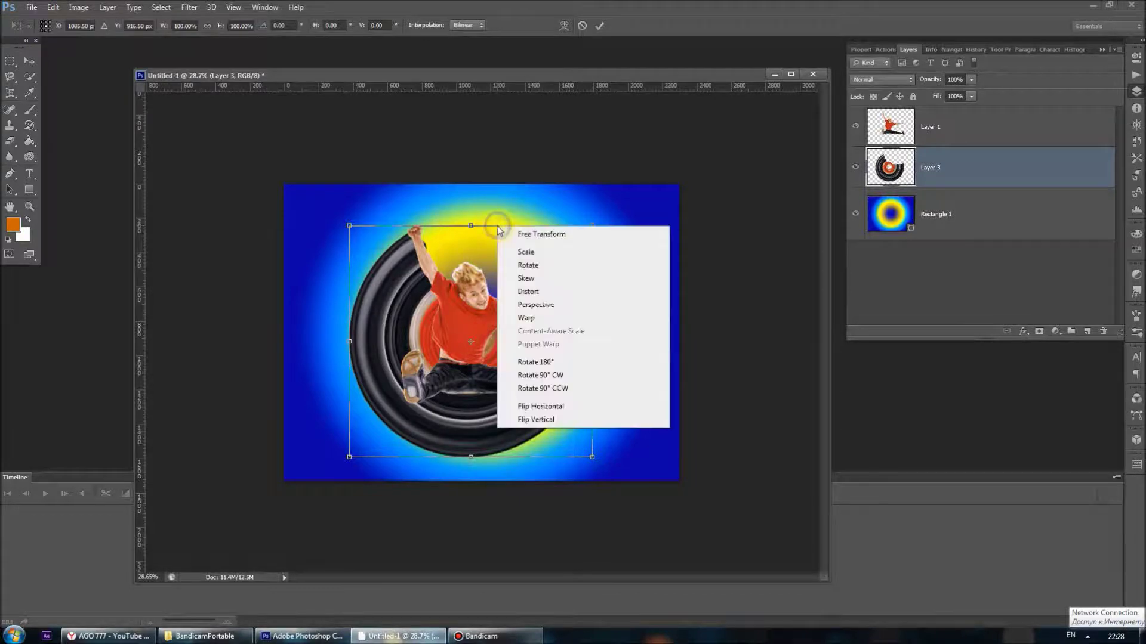
{"action": "left_click", "coordinate": [566, 326]}
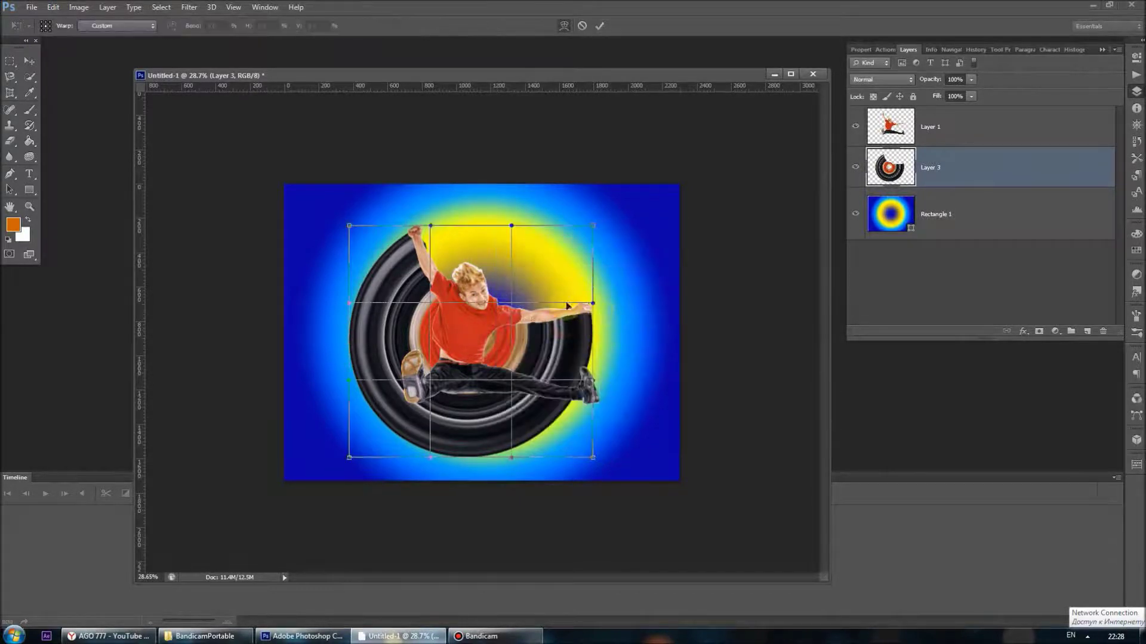
{"action": "left_click_drag", "start_coordinate": [562, 306], "coordinate": [564, 310]}
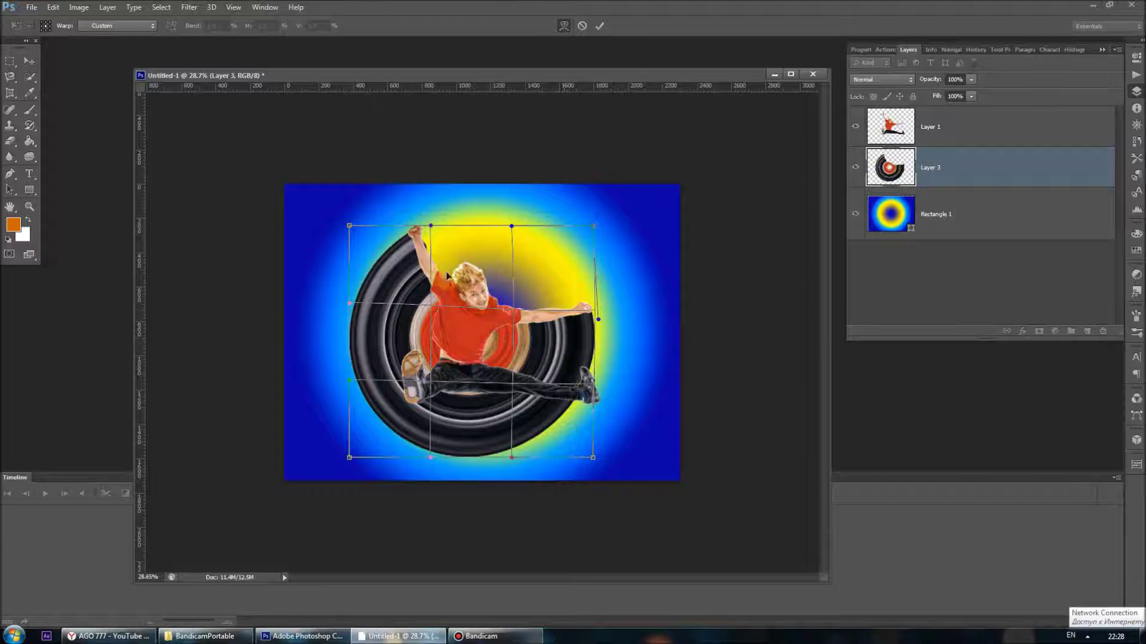
{"action": "left_click_drag", "start_coordinate": [427, 247], "coordinate": [425, 247]}
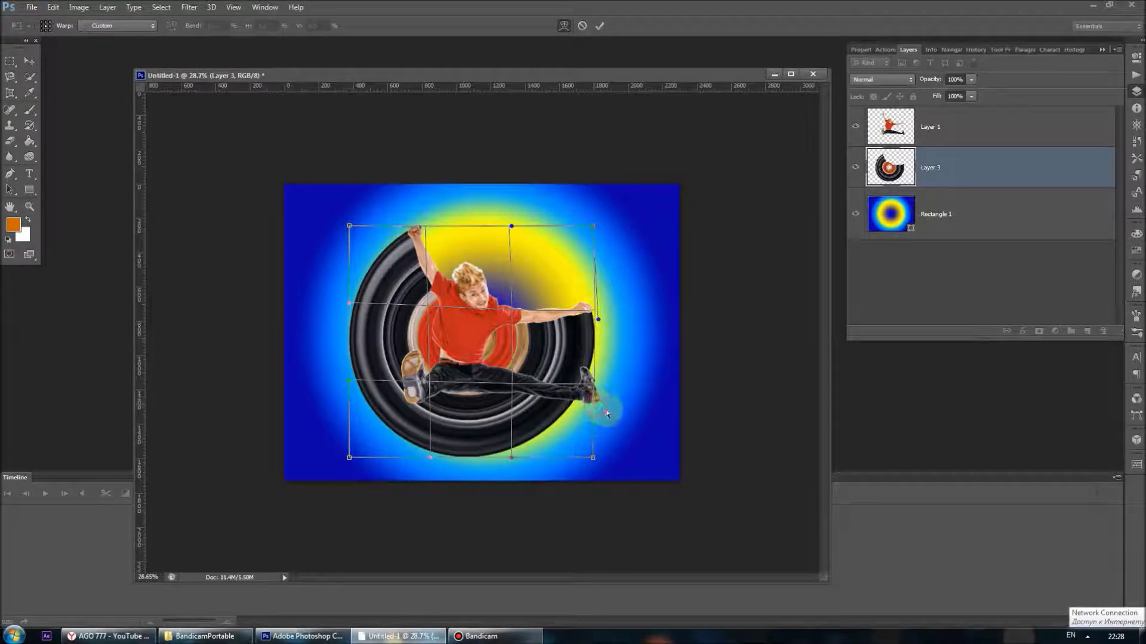
{"action": "left_click_drag", "start_coordinate": [587, 382], "coordinate": [609, 392]}
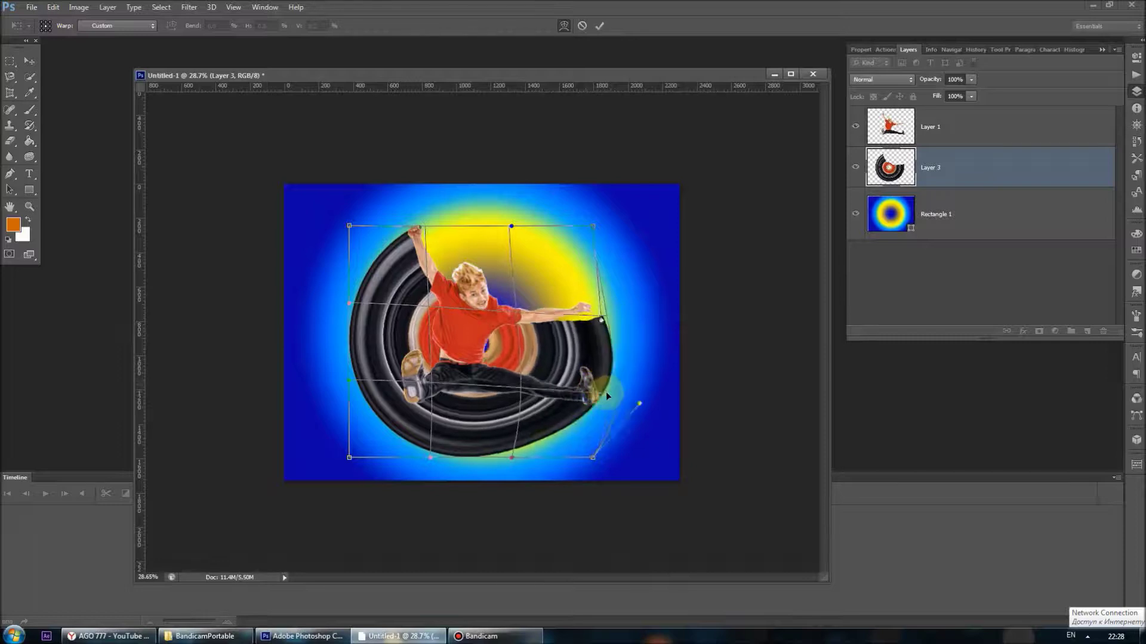
{"action": "left_click_drag", "start_coordinate": [599, 322], "coordinate": [579, 307]}
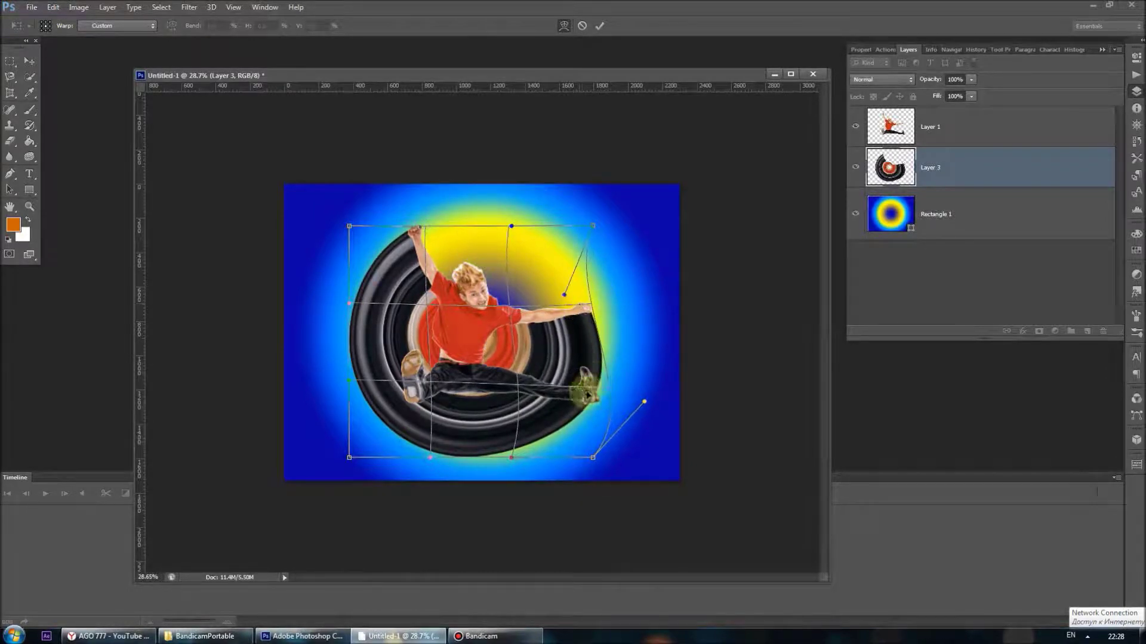
{"action": "left_click_drag", "start_coordinate": [557, 428], "coordinate": [571, 439]}
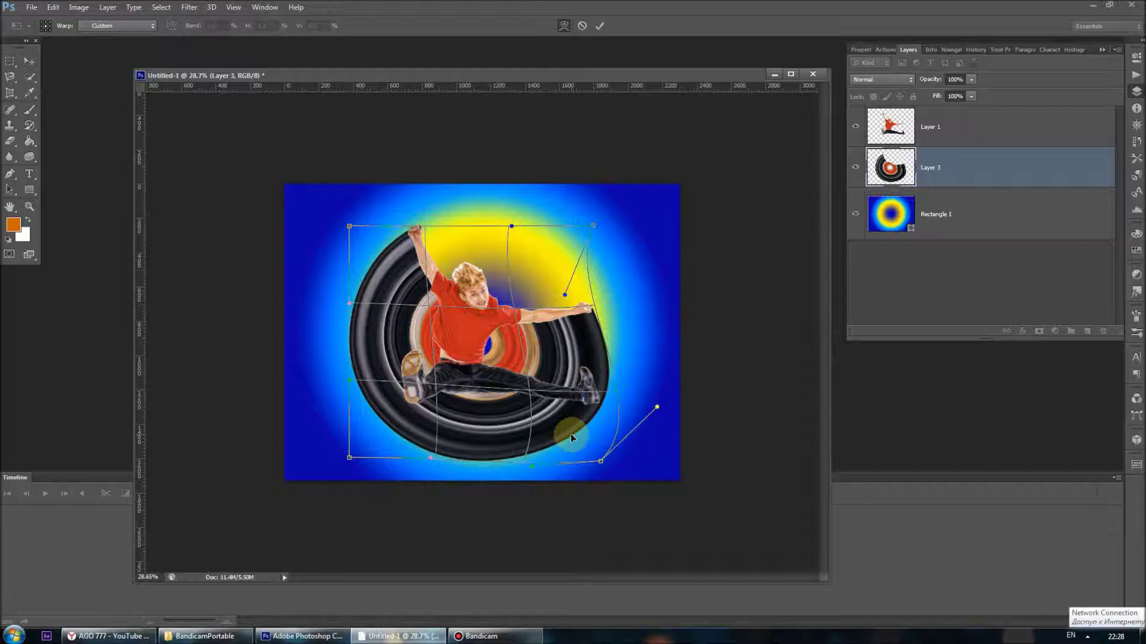
{"action": "left_click_drag", "start_coordinate": [527, 463], "coordinate": [528, 475]}
{"action": "left_click_drag", "start_coordinate": [419, 471], "coordinate": [377, 477]}
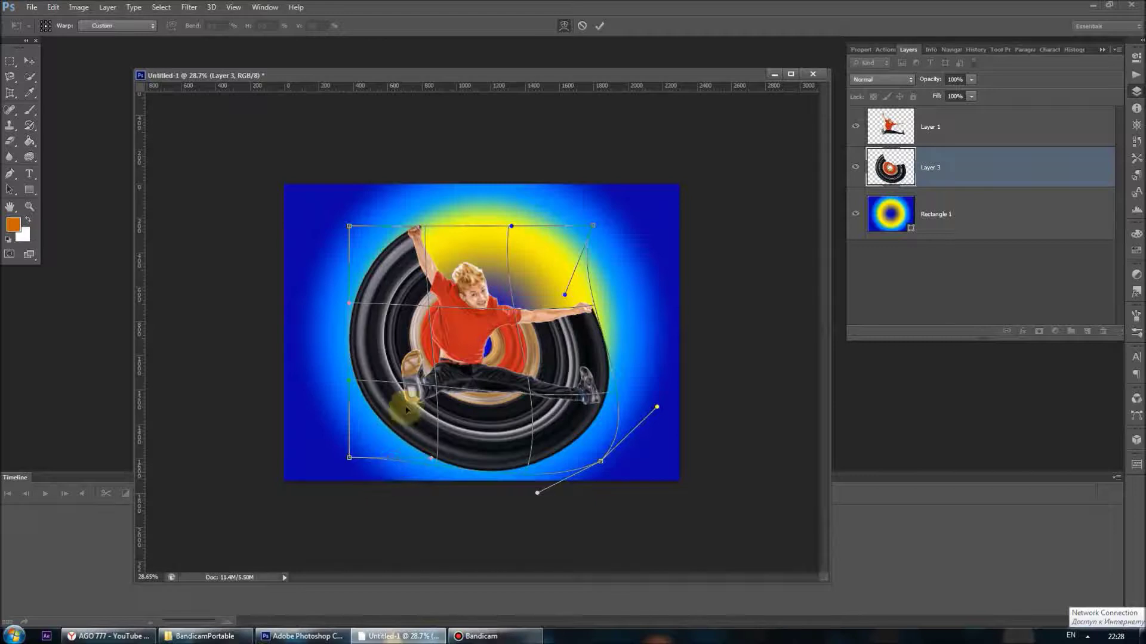
{"action": "left_click_drag", "start_coordinate": [357, 461], "coordinate": [336, 469]}
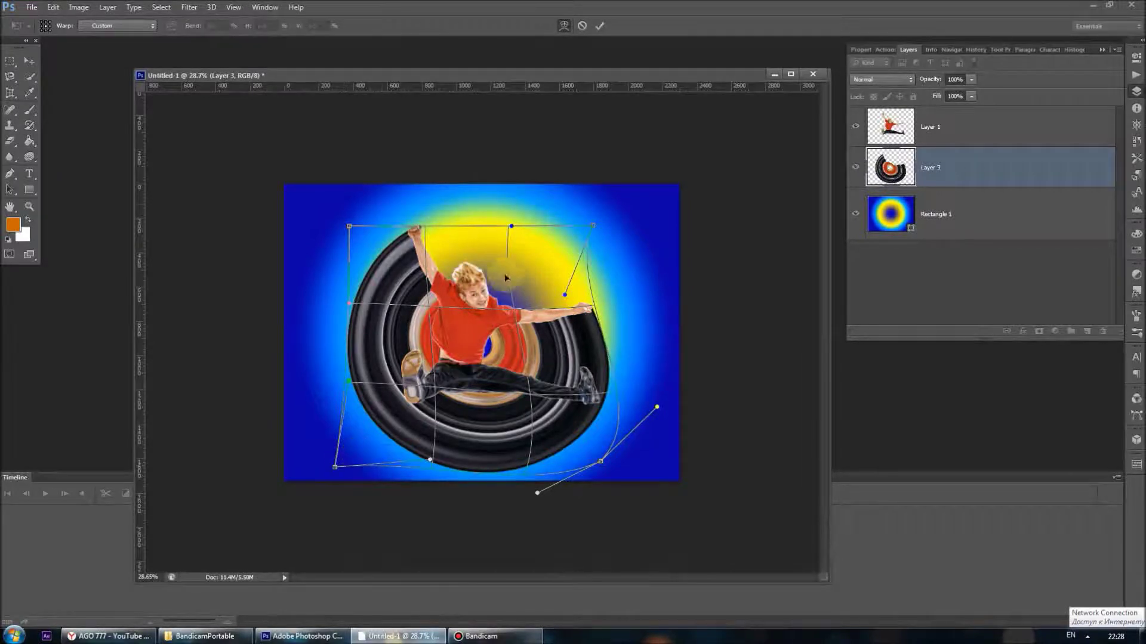
{"action": "left_click", "coordinate": [28, 60]}
{"action": "left_click", "coordinate": [513, 239]}
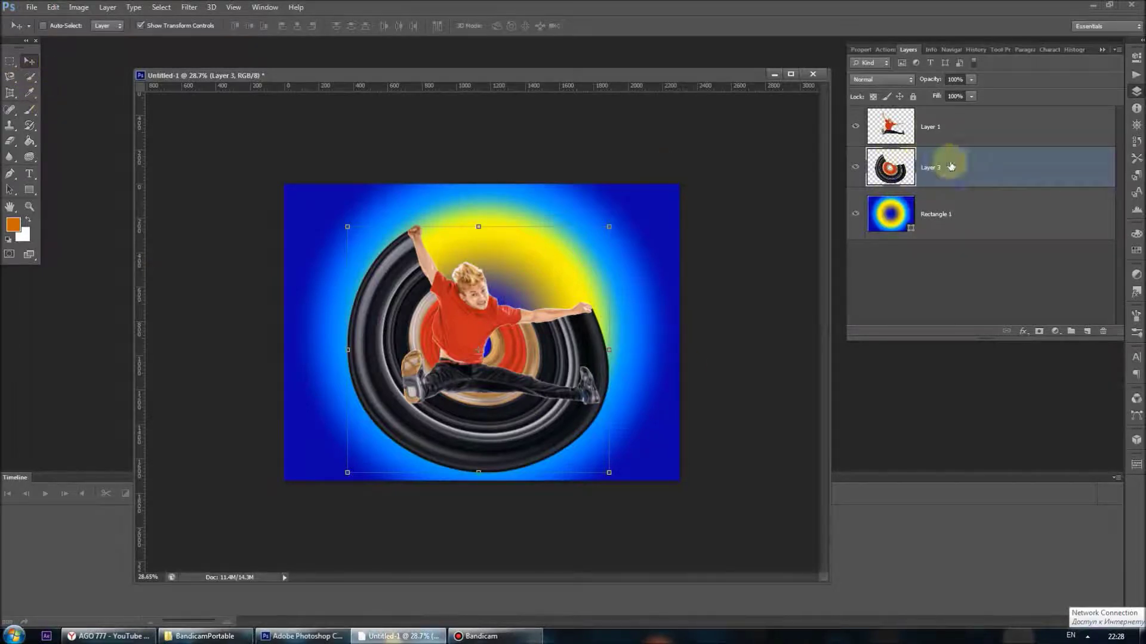
Select the dancer's Layer 1 and open its Blending Options.
{"action": "left_click", "coordinate": [932, 127]}
{"action": "left_click", "coordinate": [967, 222]}
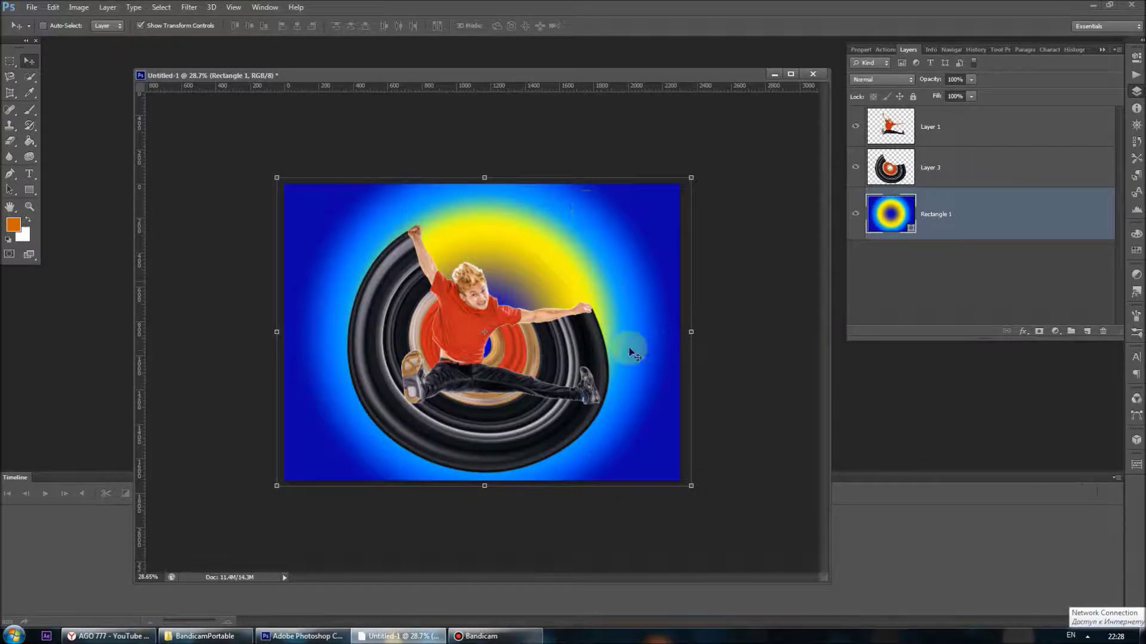
{"action": "left_click", "coordinate": [926, 113]}
{"action": "right_click", "coordinate": [940, 129]}
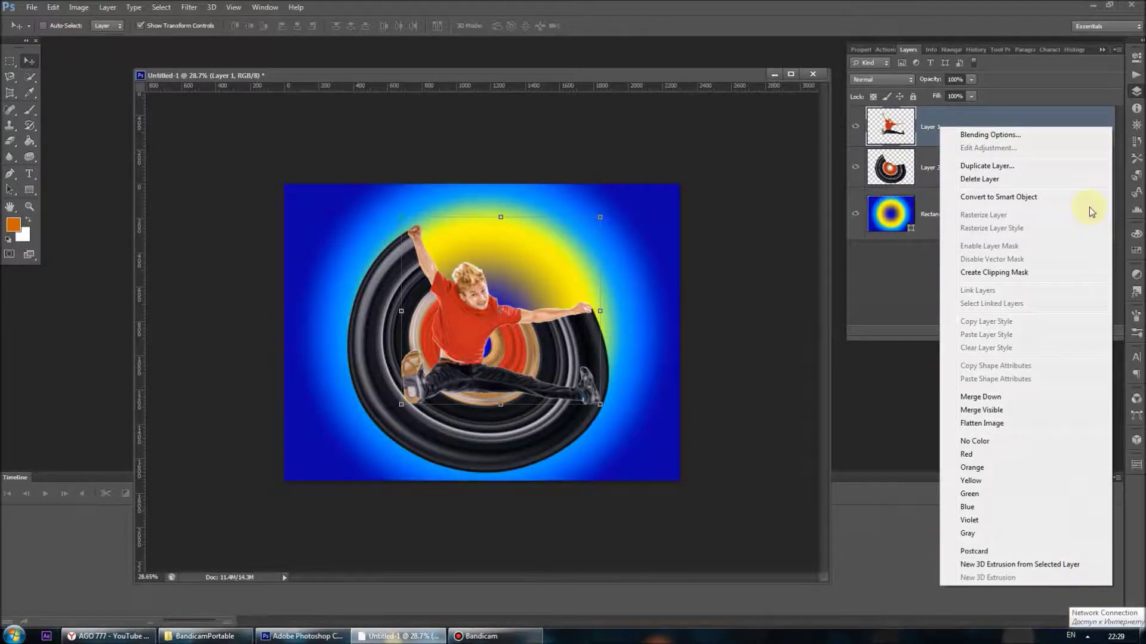
{"action": "left_click", "coordinate": [1052, 146]}
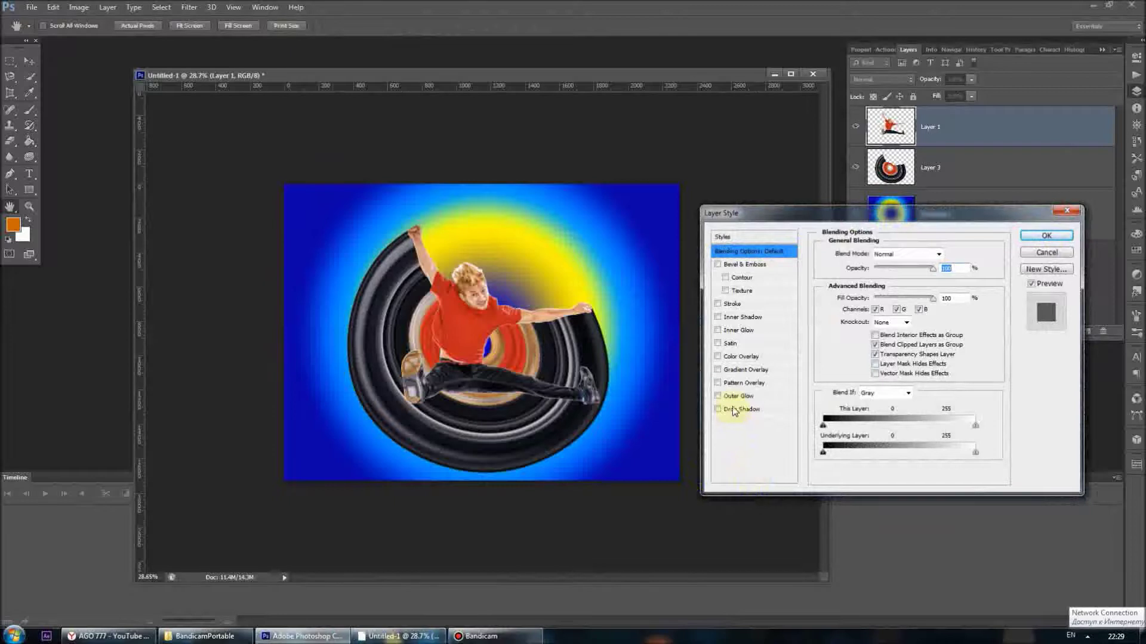
Add a cccccc Drop Shadow with angle -40, distance 46, spread 43 and size 38.
{"action": "left_click", "coordinate": [737, 409]}
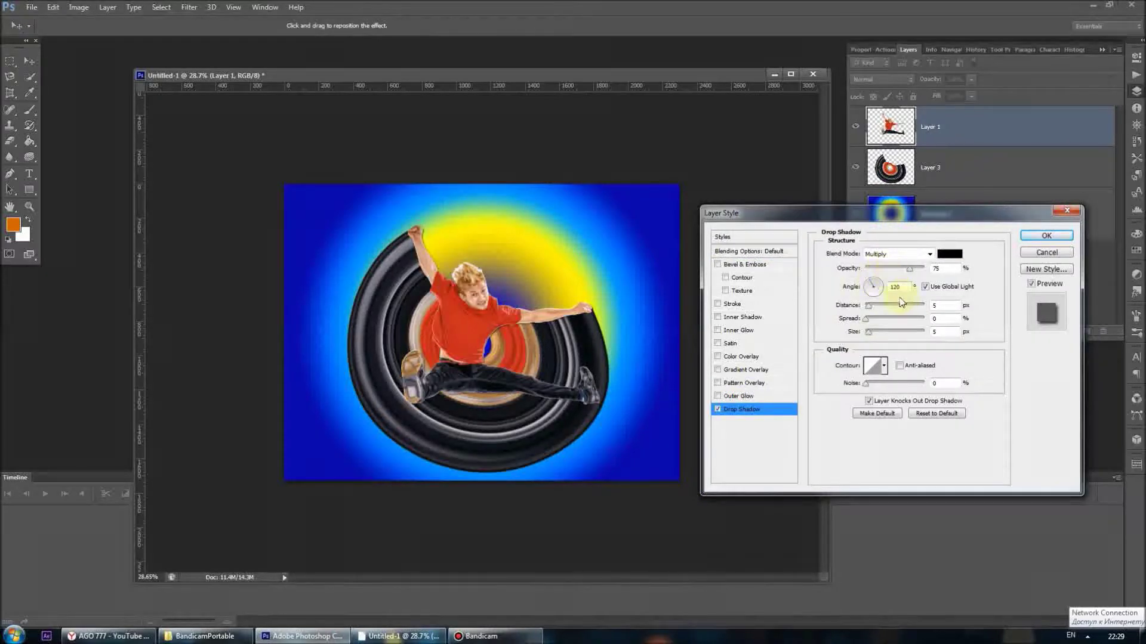
{"action": "left_click_drag", "start_coordinate": [870, 331], "coordinate": [872, 332]}
{"action": "left_click", "coordinate": [950, 254]}
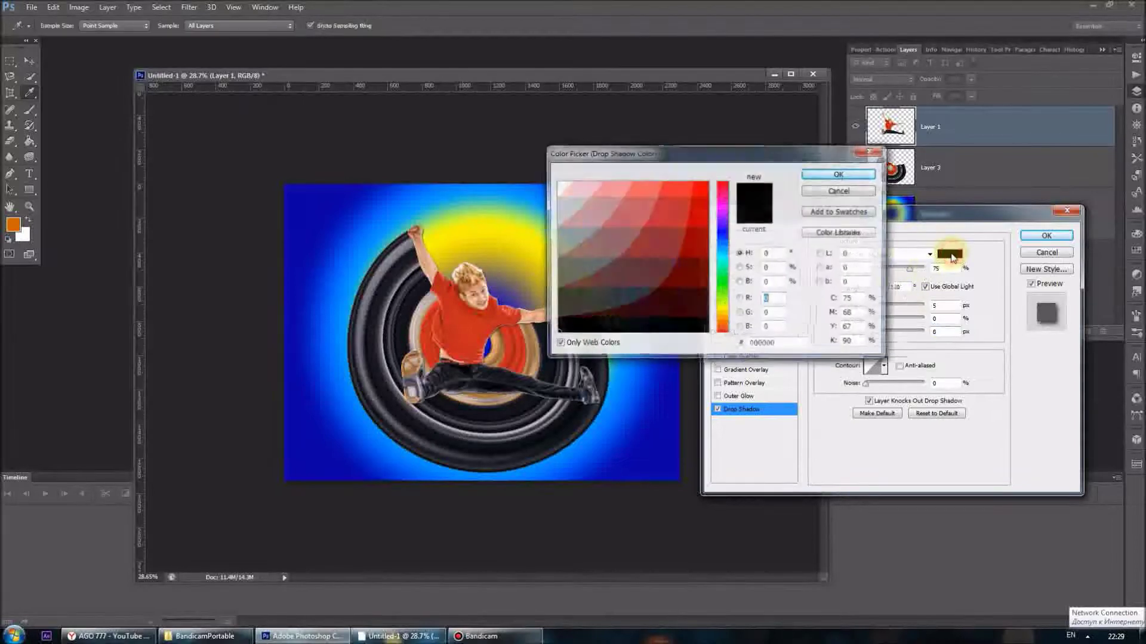
{"action": "left_click", "coordinate": [568, 205]}
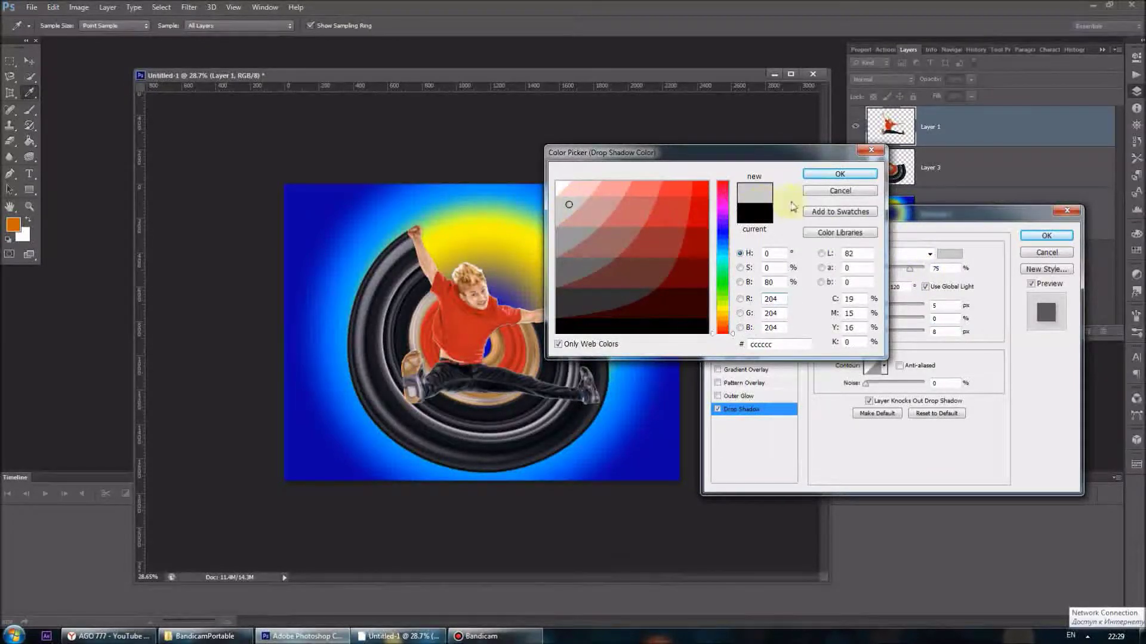
{"action": "left_click", "coordinate": [837, 174]}
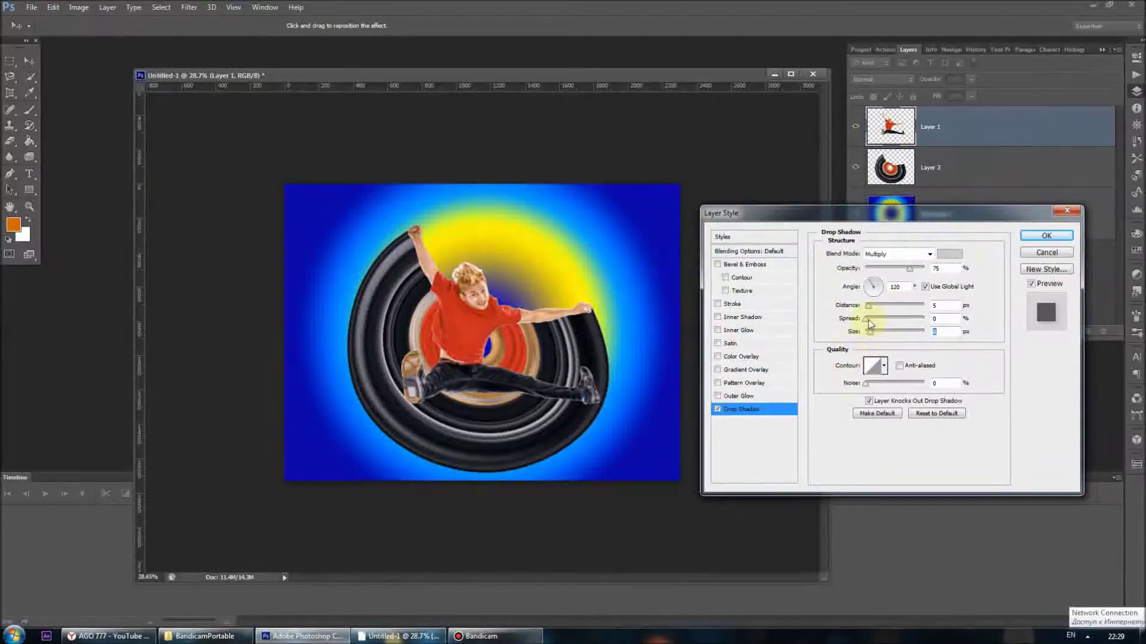
{"action": "left_click_drag", "start_coordinate": [869, 320], "coordinate": [877, 321]}
{"action": "left_click_drag", "start_coordinate": [890, 321], "coordinate": [893, 325]}
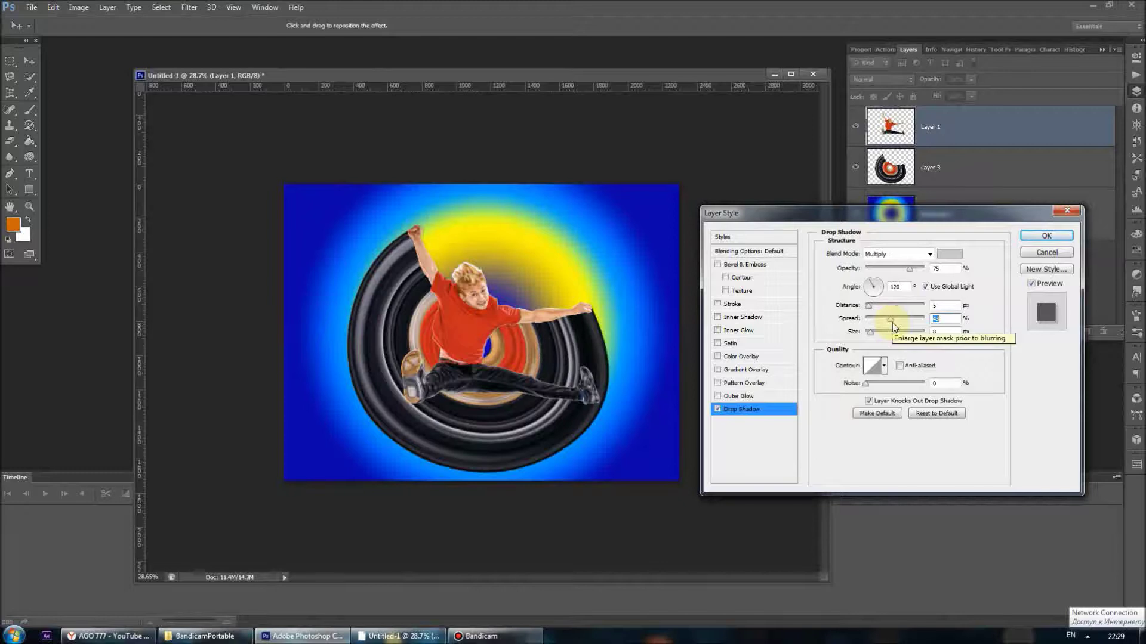
{"action": "left_click_drag", "start_coordinate": [869, 305], "coordinate": [892, 307]}
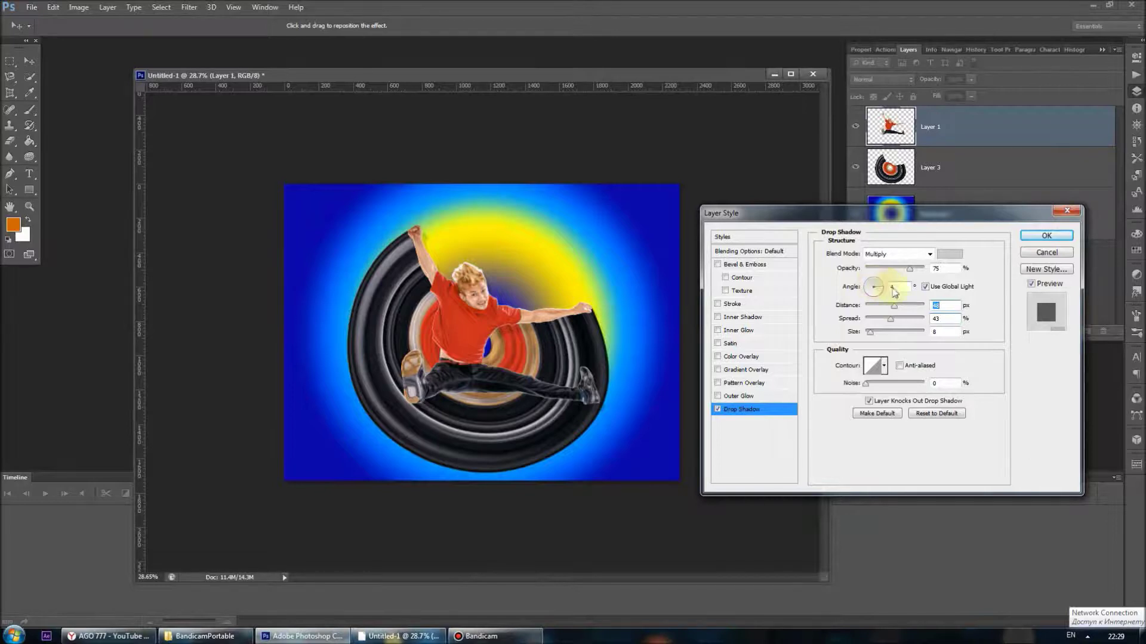
{"action": "left_click_drag", "start_coordinate": [870, 332], "coordinate": [875, 339]}
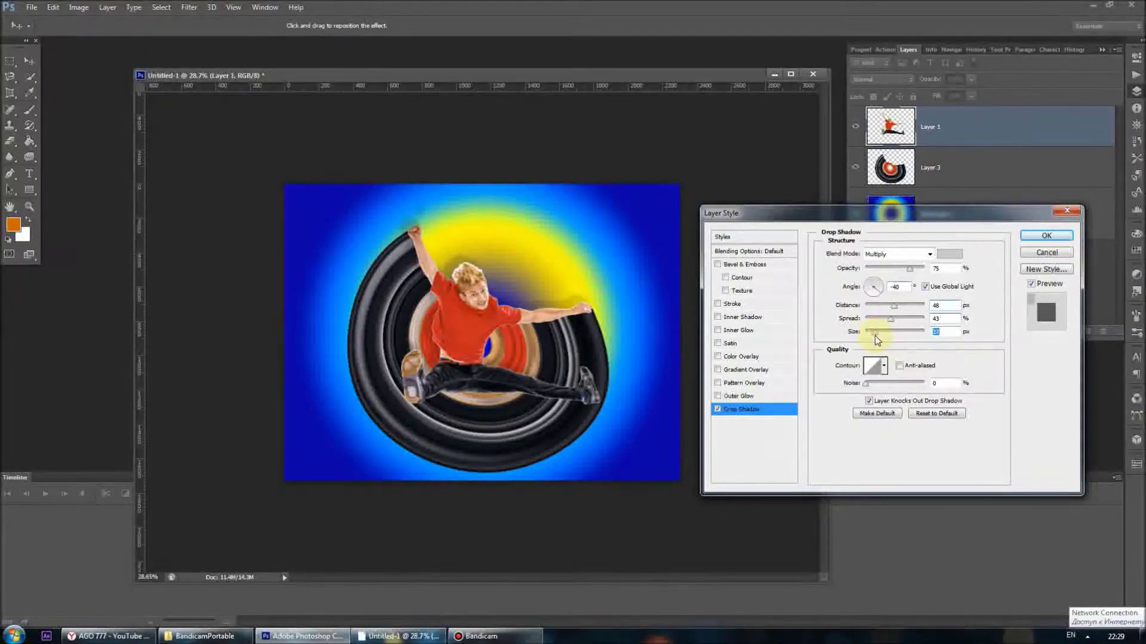
{"action": "left_click", "coordinate": [1027, 237]}
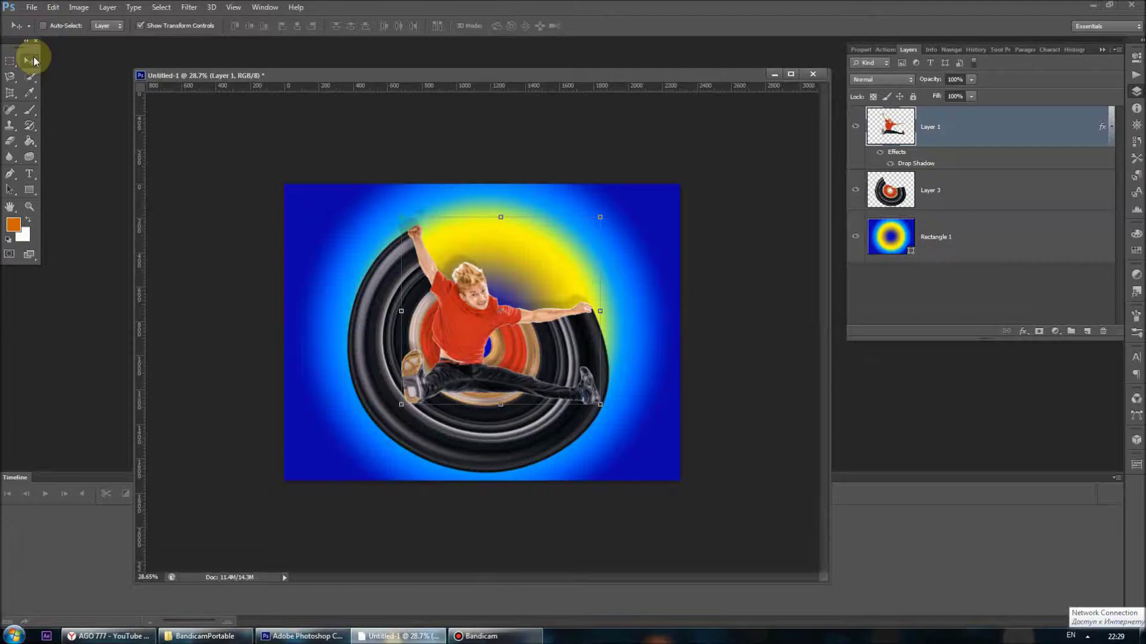
{"action": "left_click", "coordinate": [11, 141]}
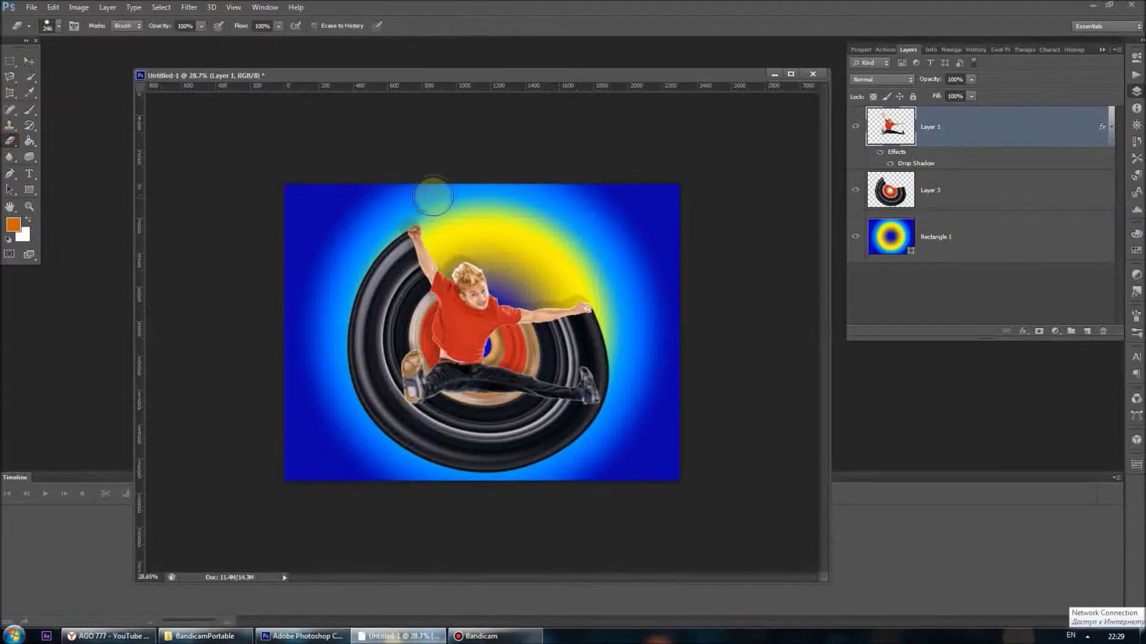
{"action": "key", "text": "v"}
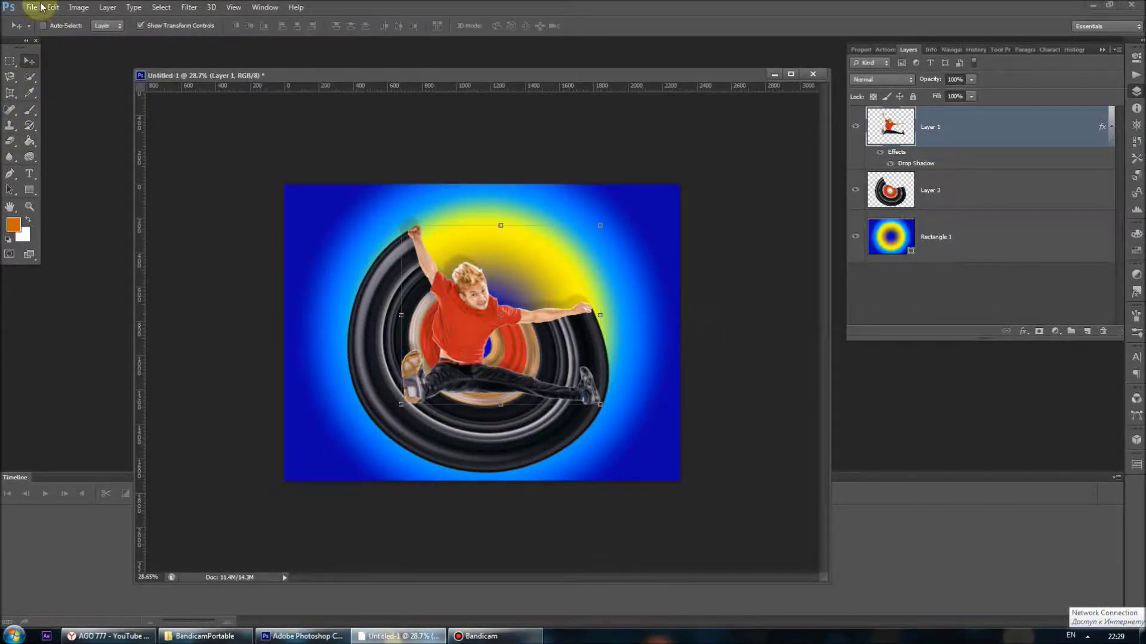
{"action": "left_click", "coordinate": [39, 8]}
{"action": "left_click", "coordinate": [423, 152]}
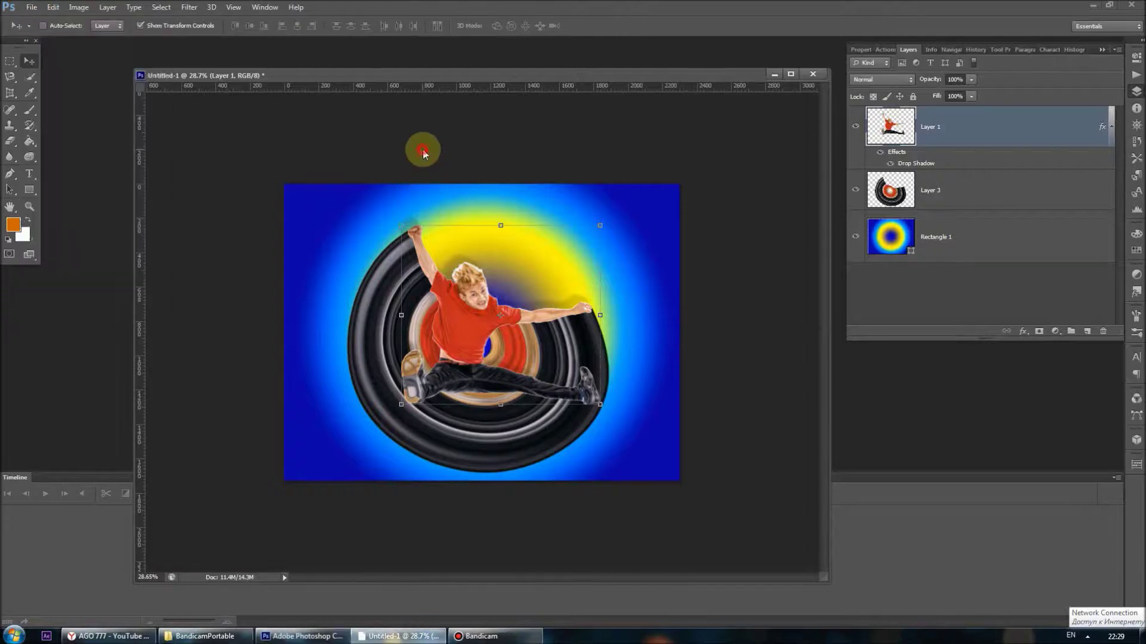
{"action": "left_click", "coordinate": [976, 235]}
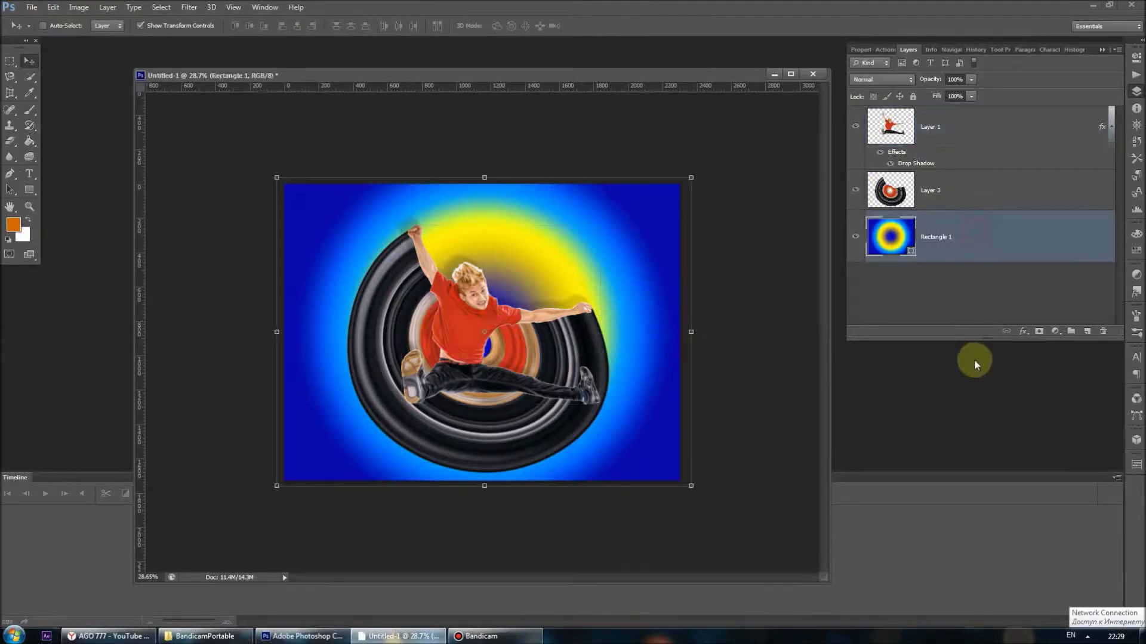
{"action": "left_click", "coordinate": [34, 8]}
{"action": "left_click", "coordinate": [99, 117]}
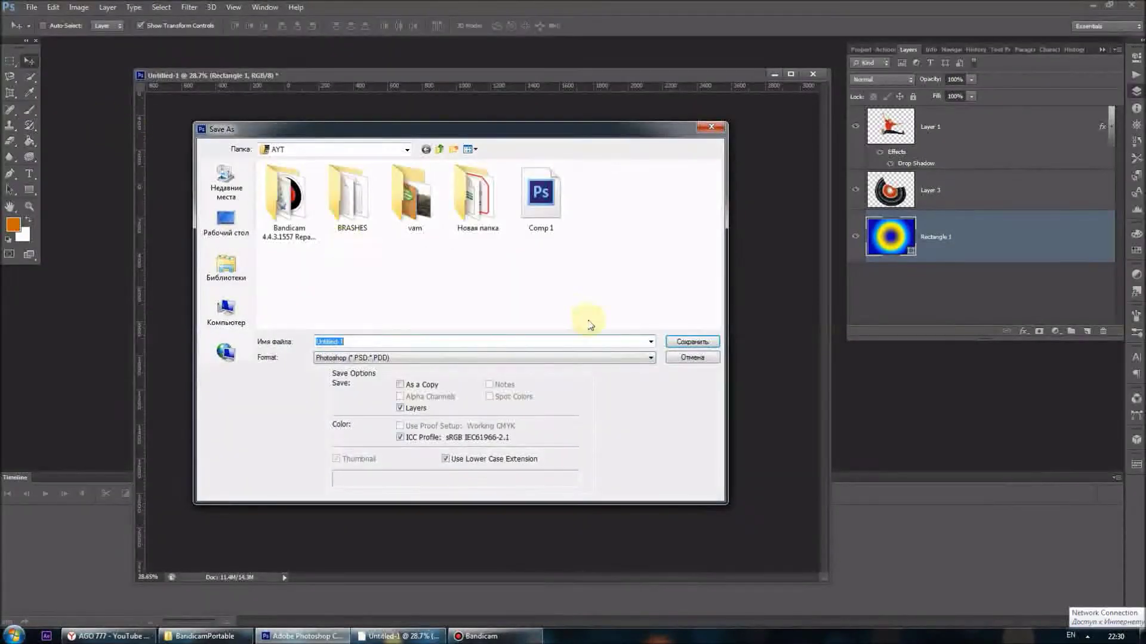
Save the image as Untitled-1.png and open the saved file from its folder.
{"action": "left_click", "coordinate": [555, 358]}
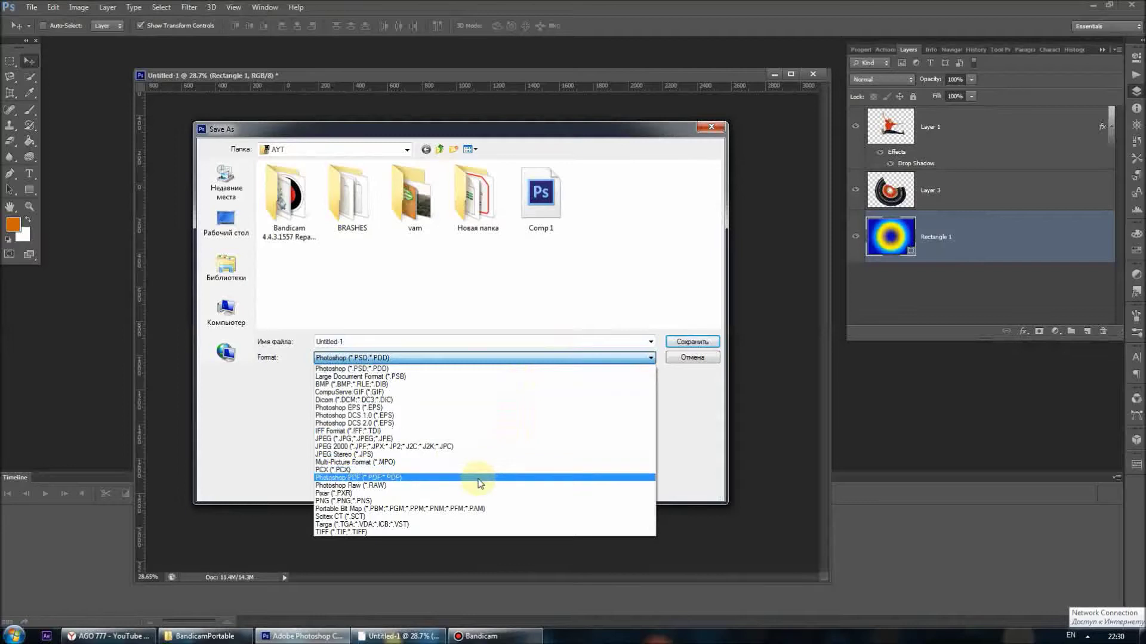
{"action": "left_click", "coordinate": [473, 501]}
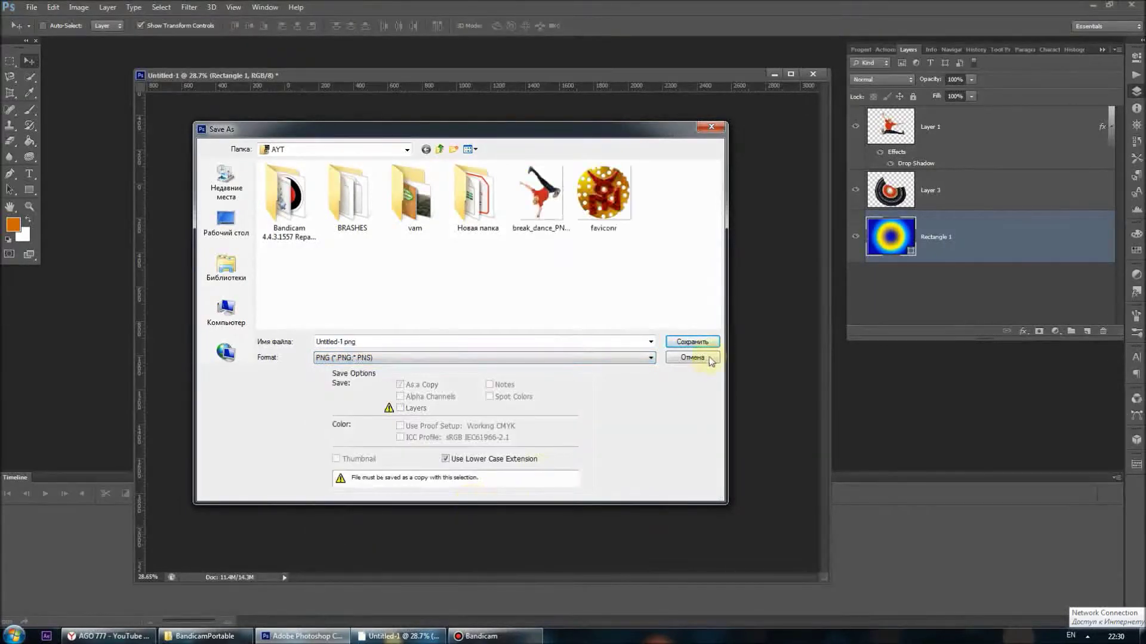
{"action": "left_click", "coordinate": [692, 341]}
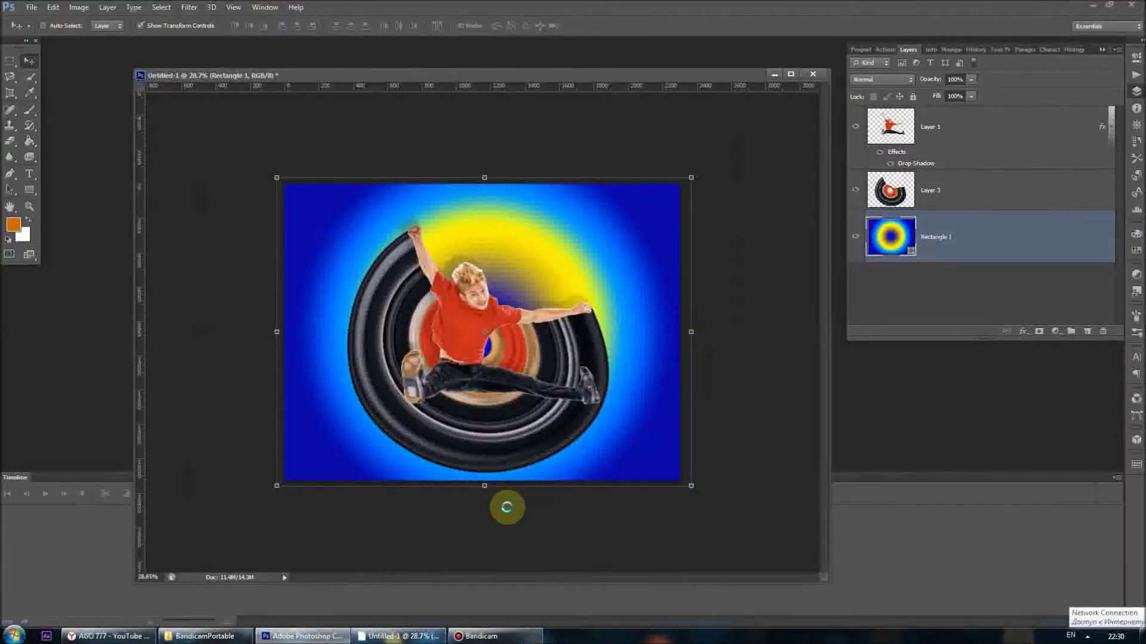
{"action": "left_click", "coordinate": [208, 636]}
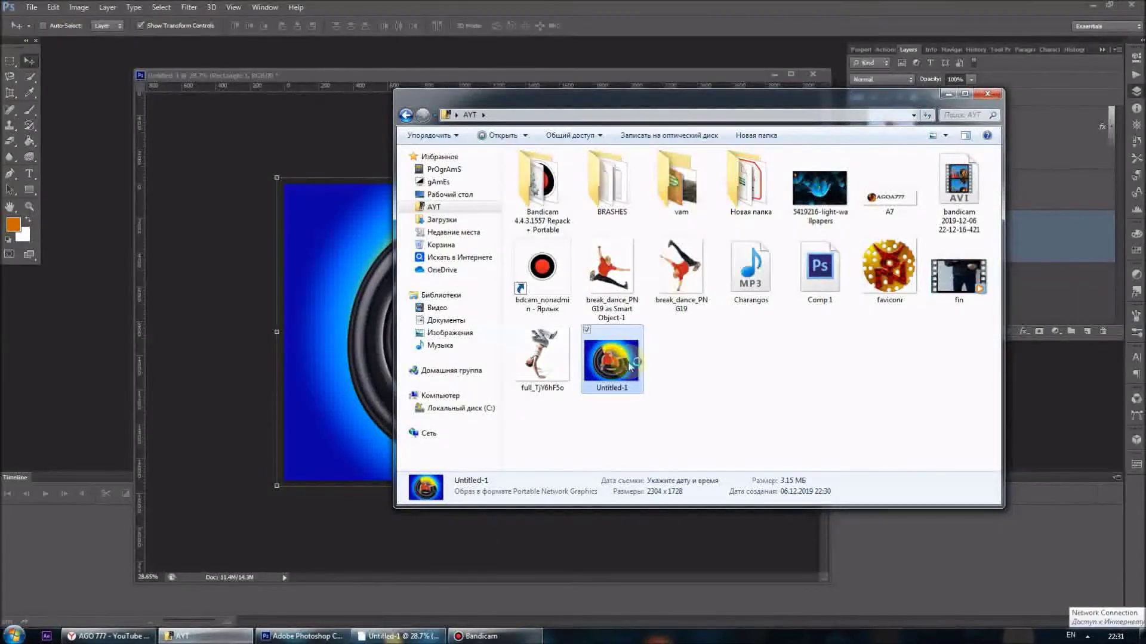
{"action": "double_click", "coordinate": [631, 366]}
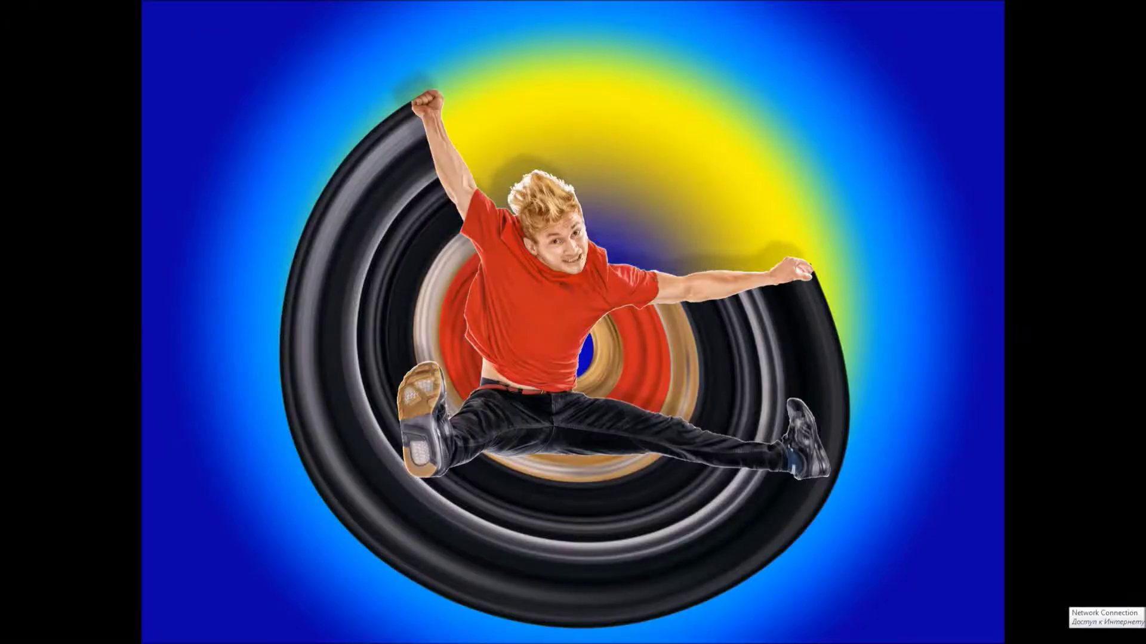